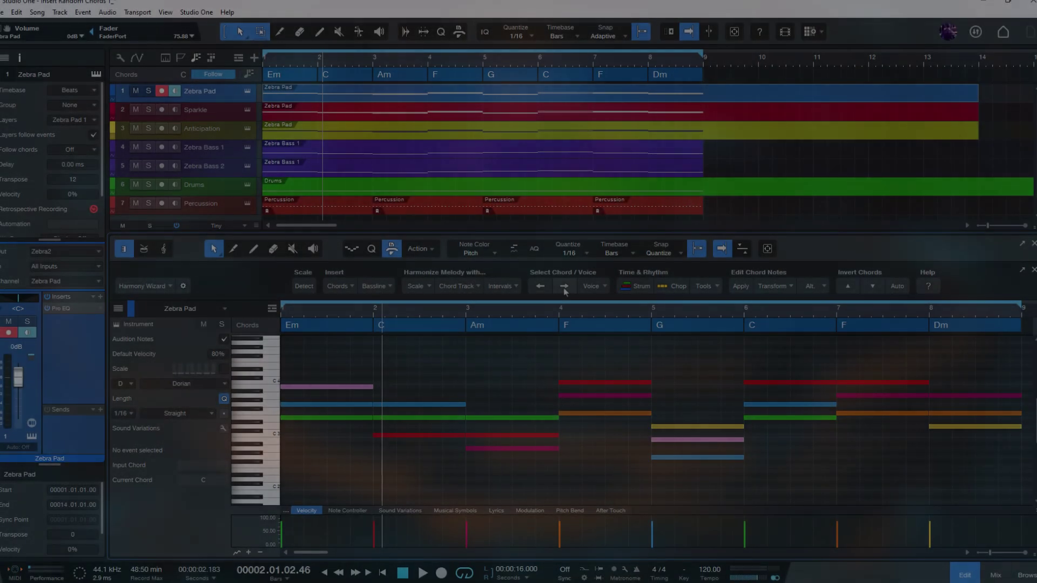
Select the F chord at bar 4 of the Zebra Pad part and invert it downward
click(564, 287)
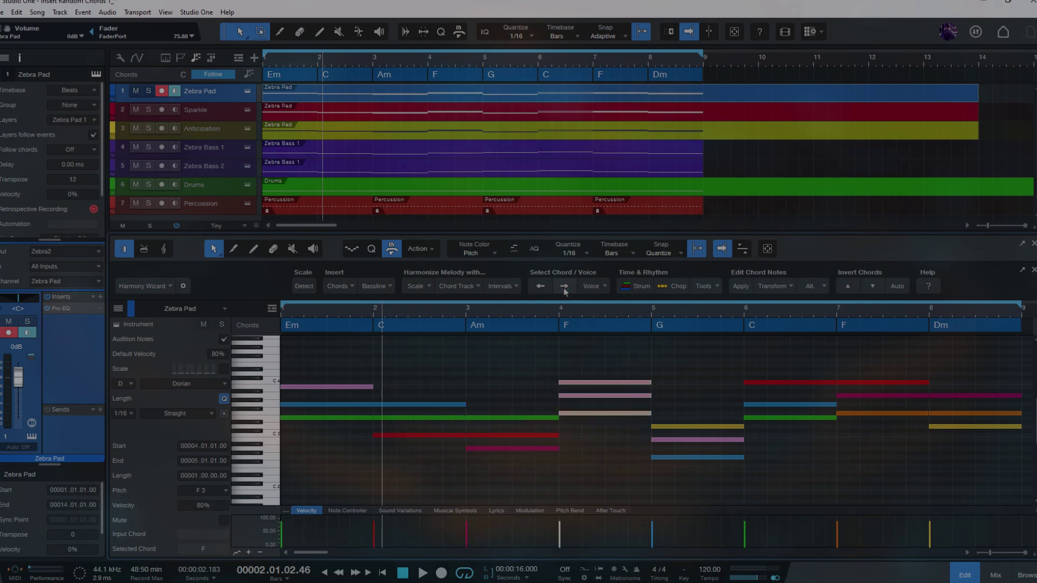
click(872, 286)
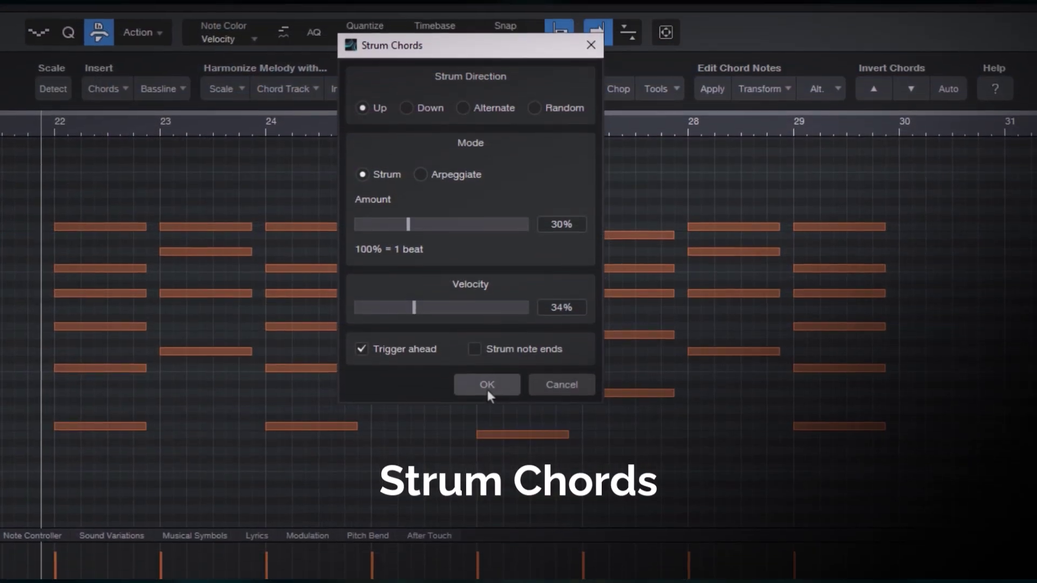
Strum the chords upward in Strum mode with a 30% amount, 34% velocity and Trigger ahead enabled
click(486, 388)
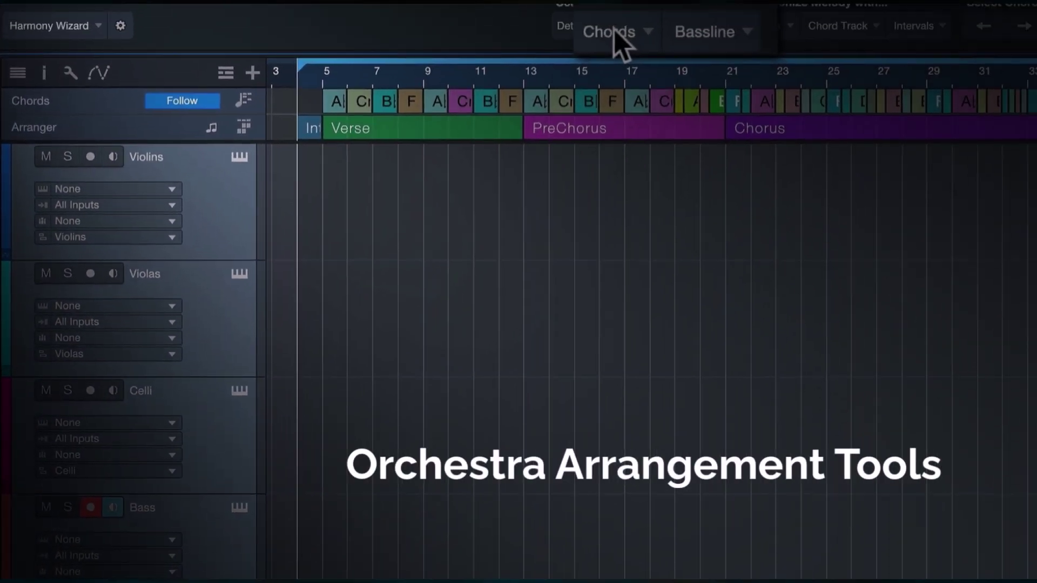
Arrange chords on the selected orchestra tracks
click(614, 32)
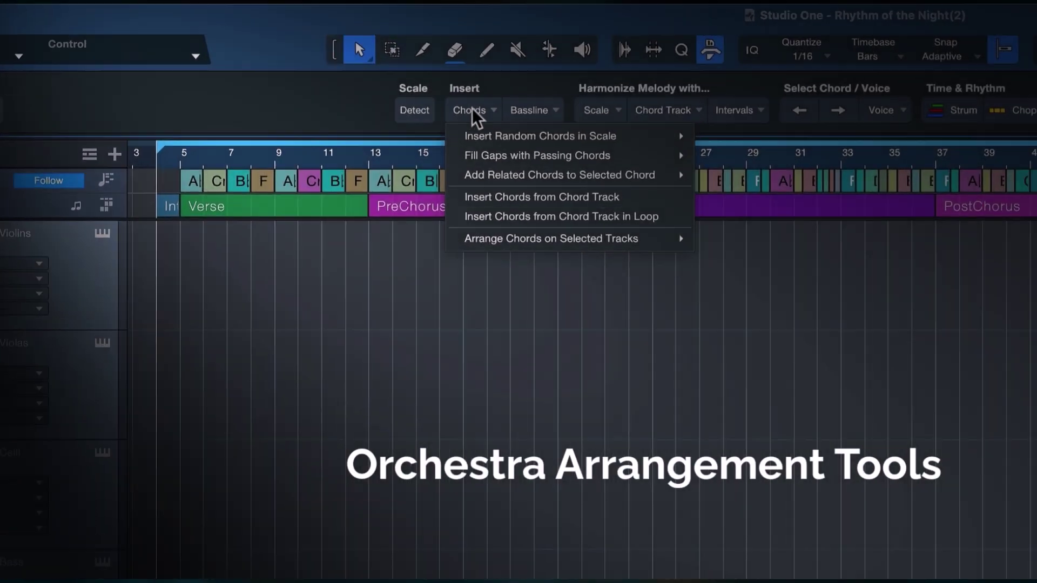
mouse_move(336, 300)
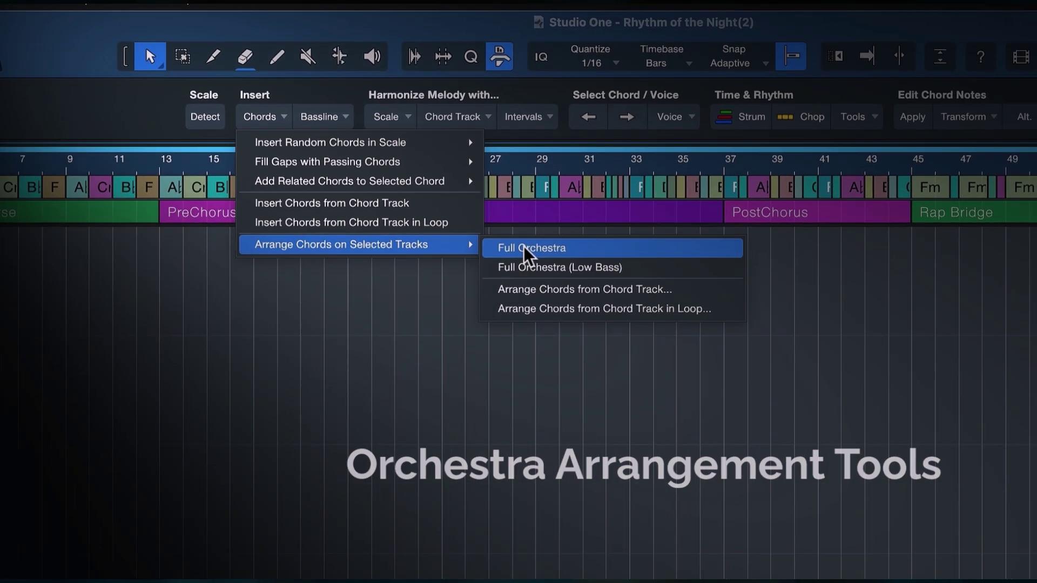
click(561, 311)
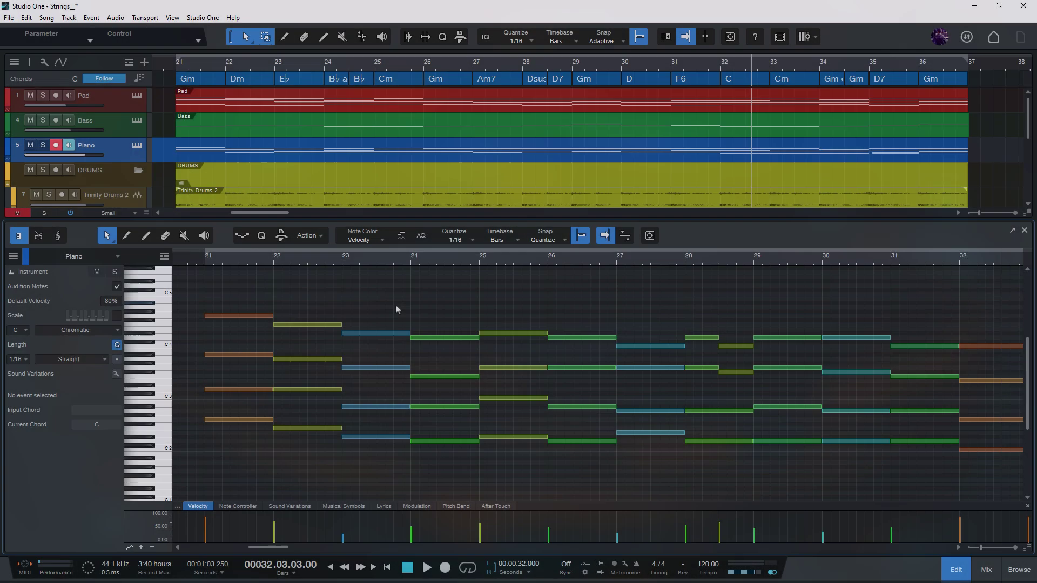
Strum the Piano part's chords upward in Strum mode with a 50% amount, and play back the part
scroll(398, 306, up, 2)
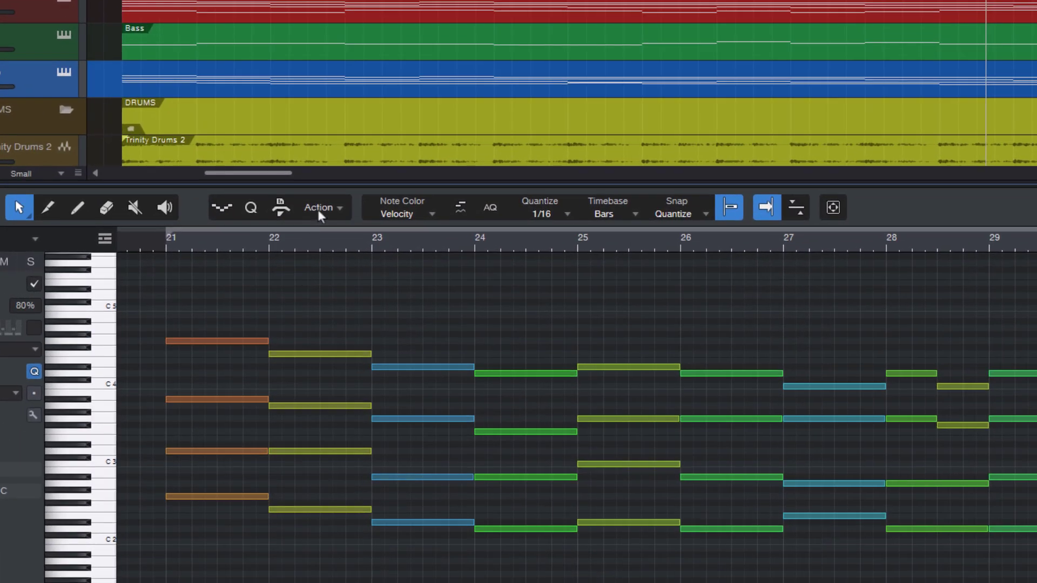
click(318, 211)
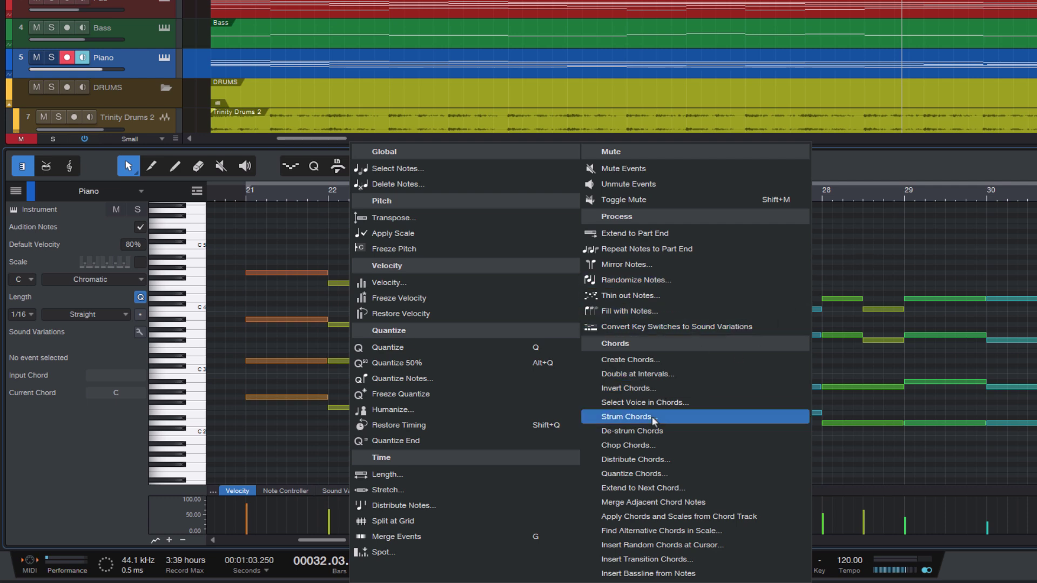
click(626, 417)
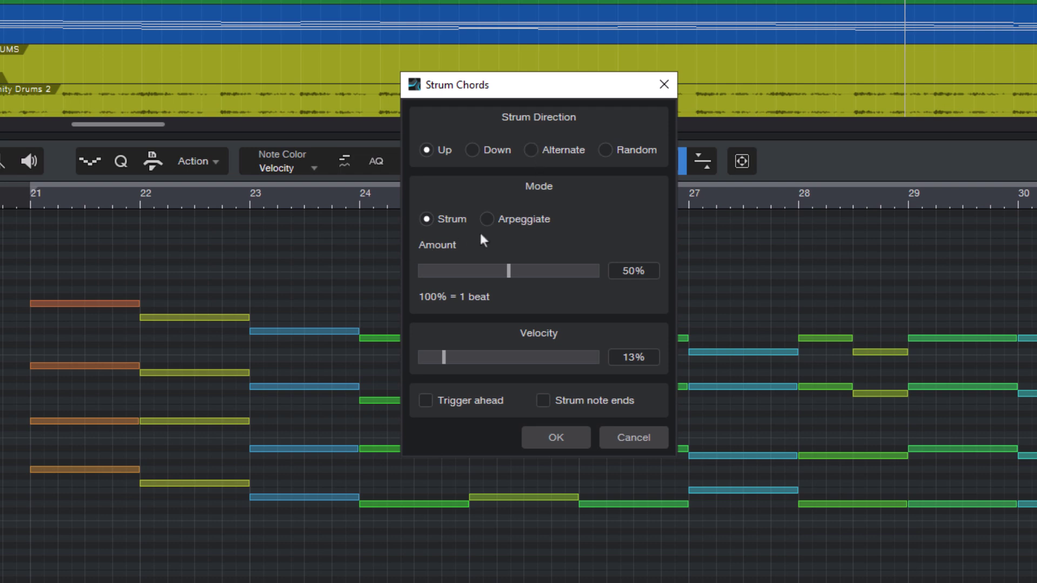
drag(446, 360, 447, 365)
click(565, 437)
key(space)
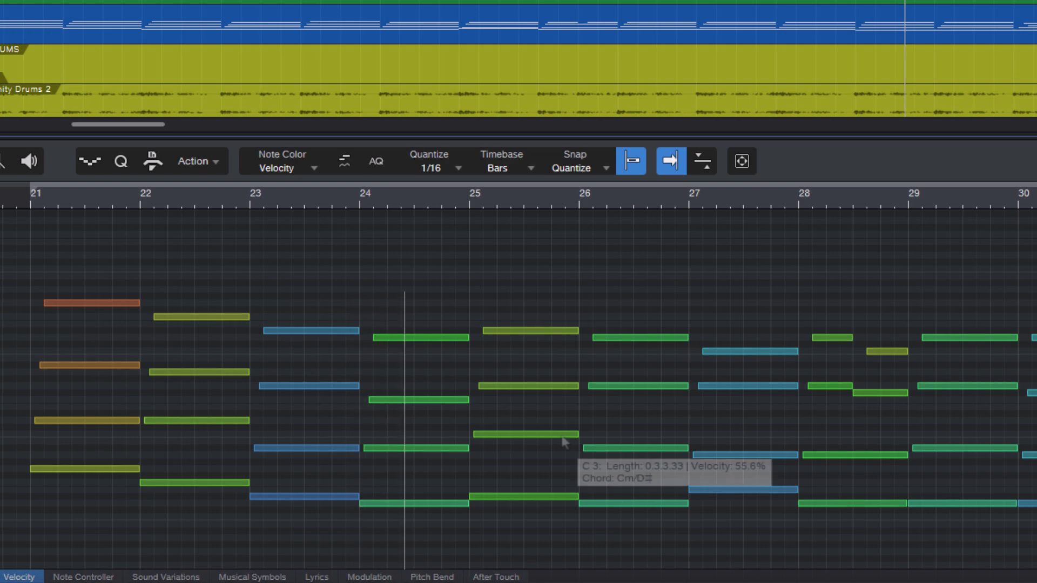
key(space)
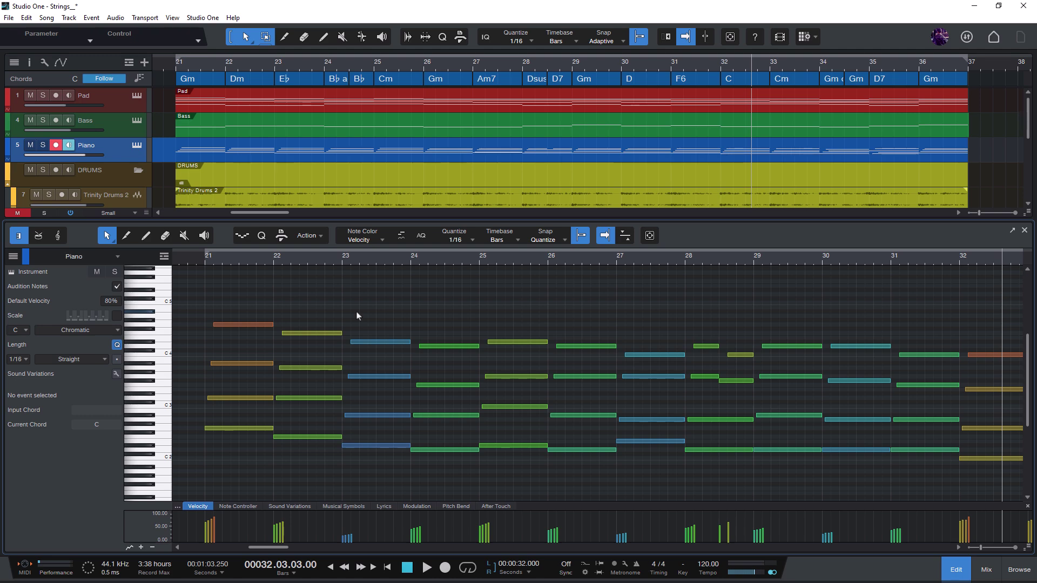
Show the Harmony Wizard tools and look through the interval harmonies, including triads and four-note chords
click(281, 236)
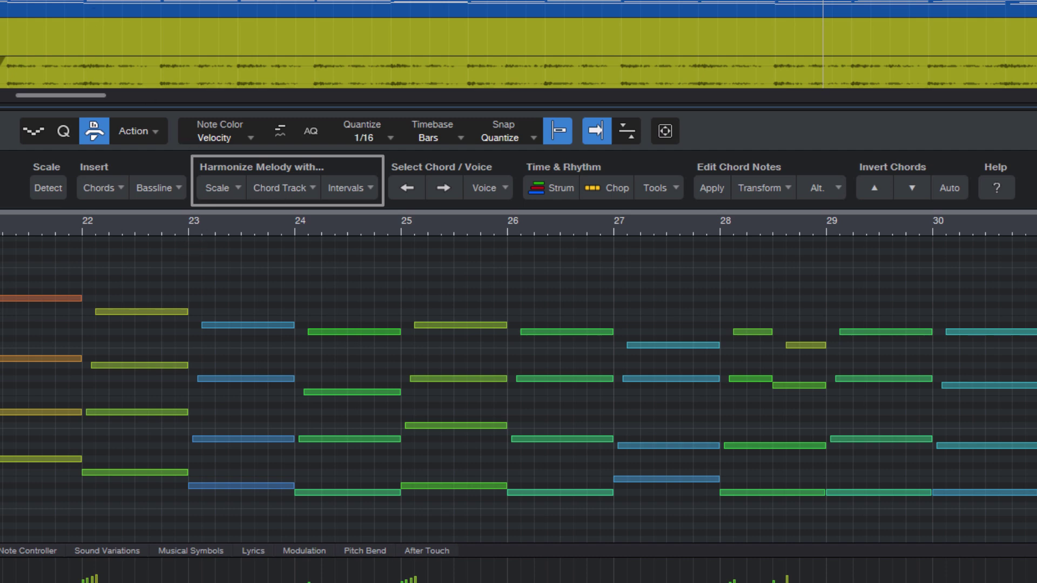
click(343, 189)
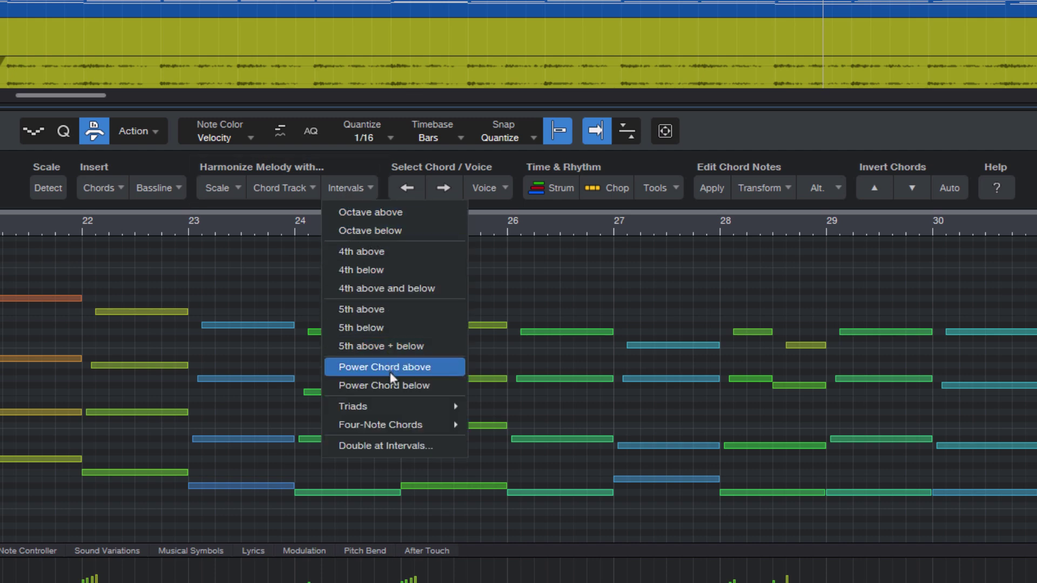
mouse_move(413, 406)
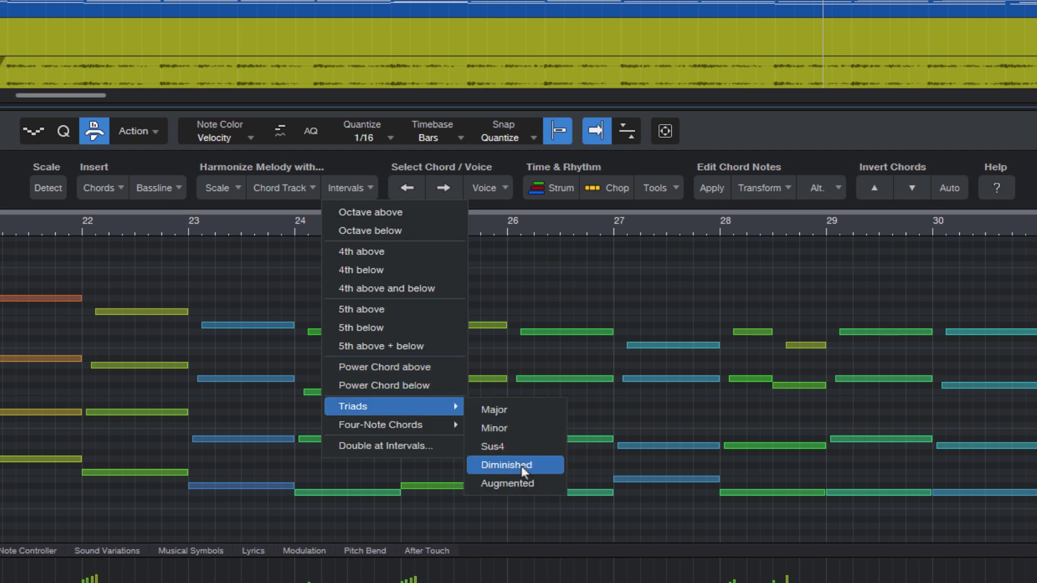
mouse_move(423, 425)
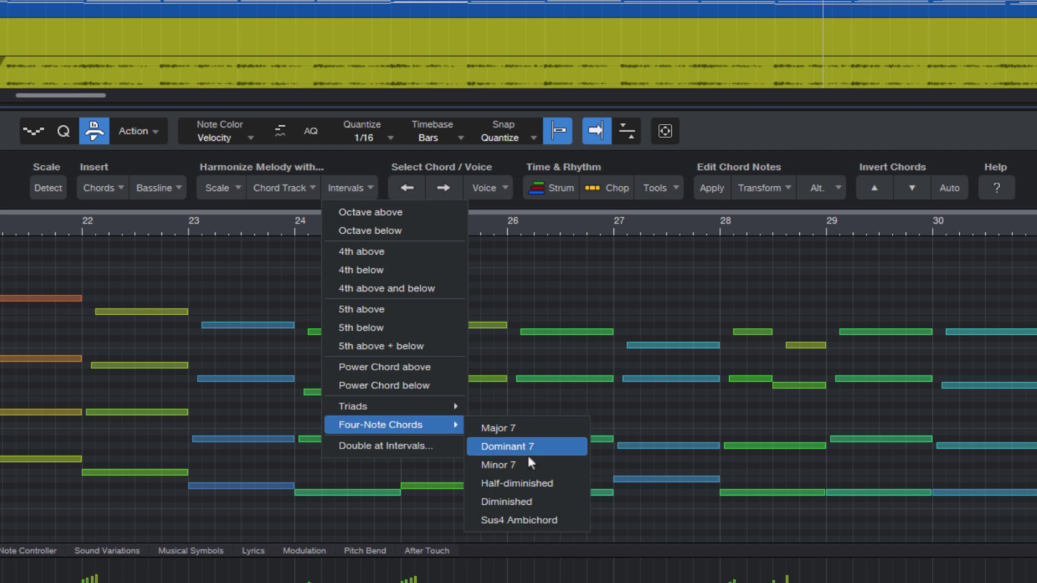
Try Double at Intervals with chord tensions 5, 7 and 8 added above the notes, and discard the settings
click(442, 448)
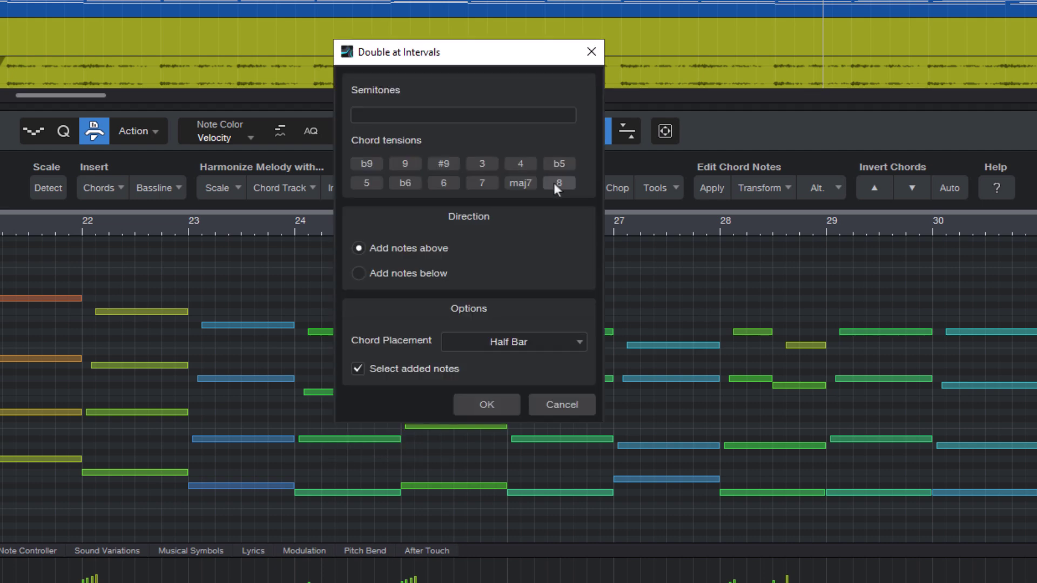
click(553, 183)
click(484, 184)
click(369, 184)
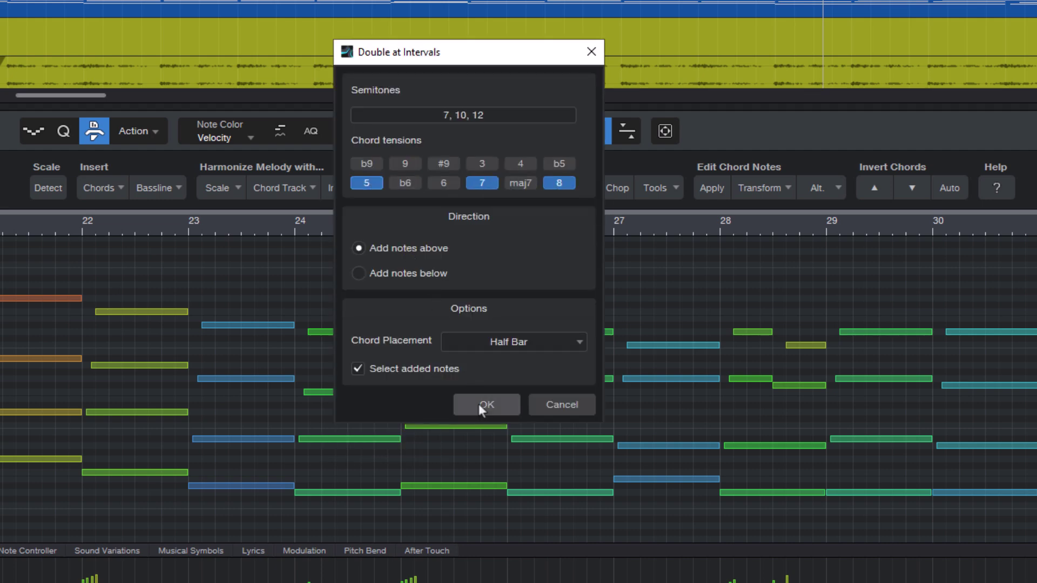
click(553, 400)
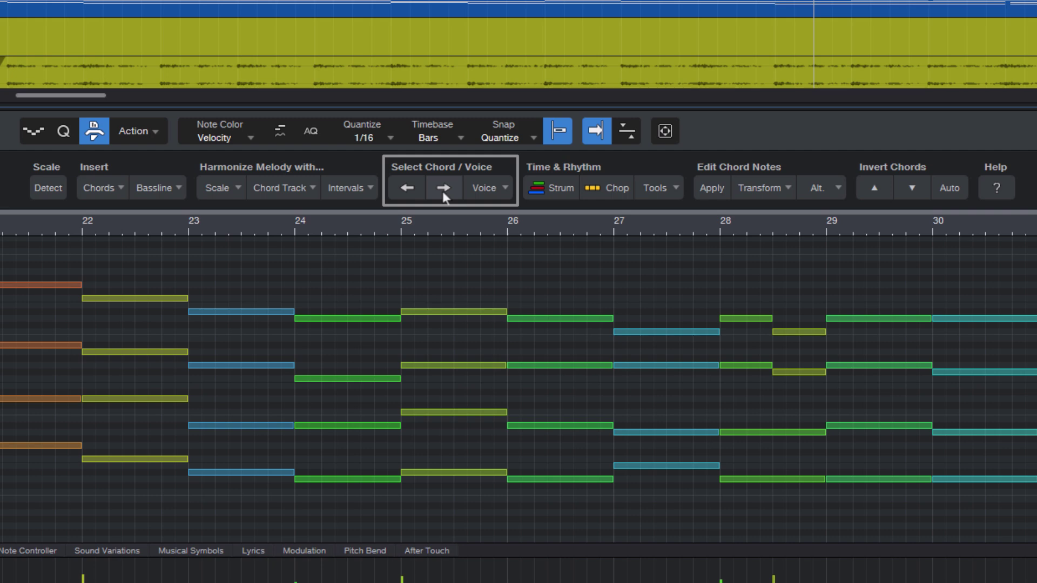
Step the chord selection forward through the Piano part and back several chords, and clear the selection
click(443, 188)
click(443, 188)
click(442, 188)
click(442, 188)
click(443, 188)
click(442, 191)
click(442, 191)
click(409, 188)
click(410, 188)
click(410, 188)
click(409, 188)
click(440, 247)
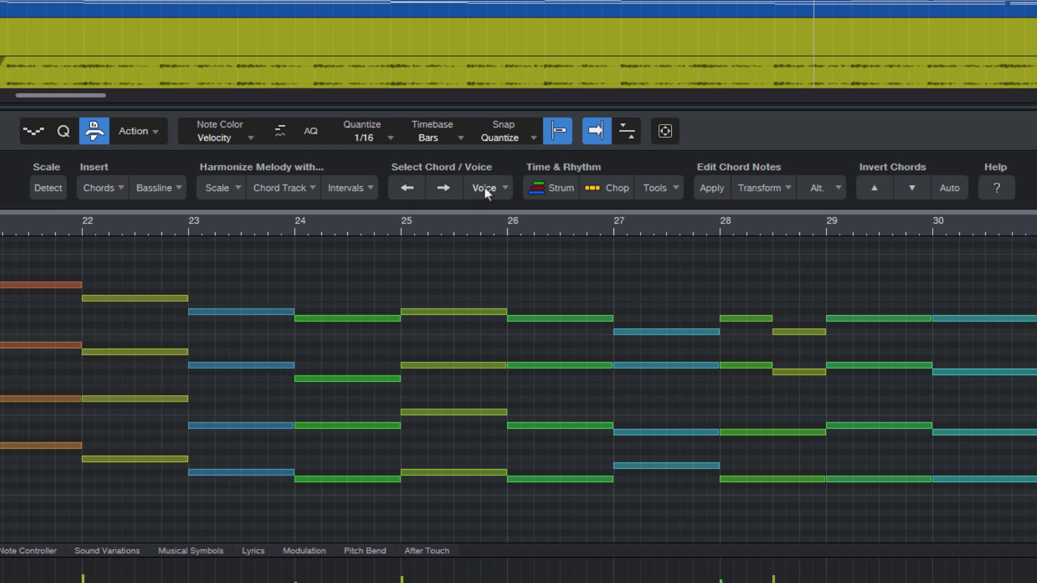
Select the highest voice across the Piano chords, and switch the selection to the lowest voice
click(484, 187)
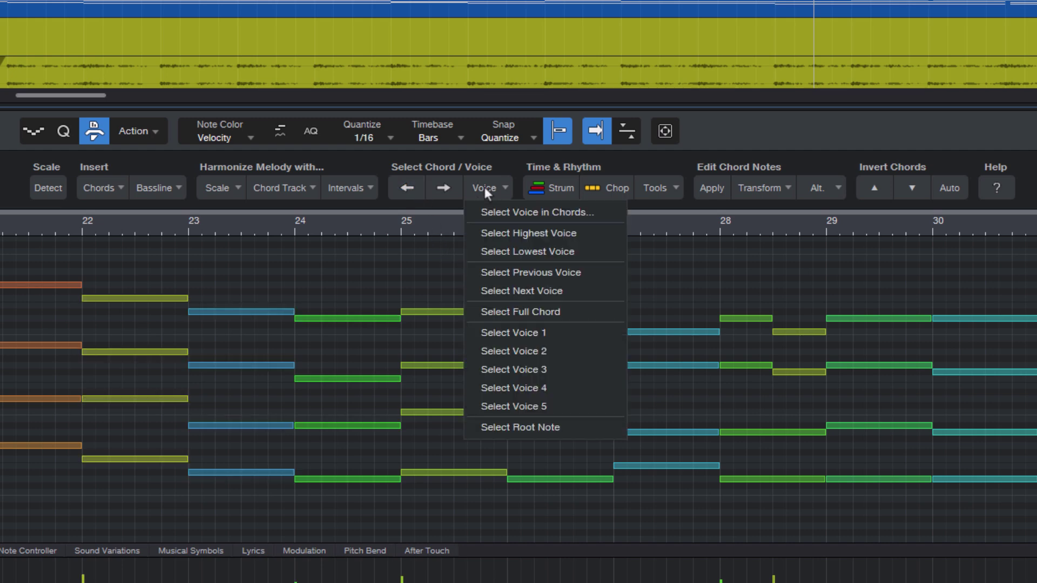
click(507, 232)
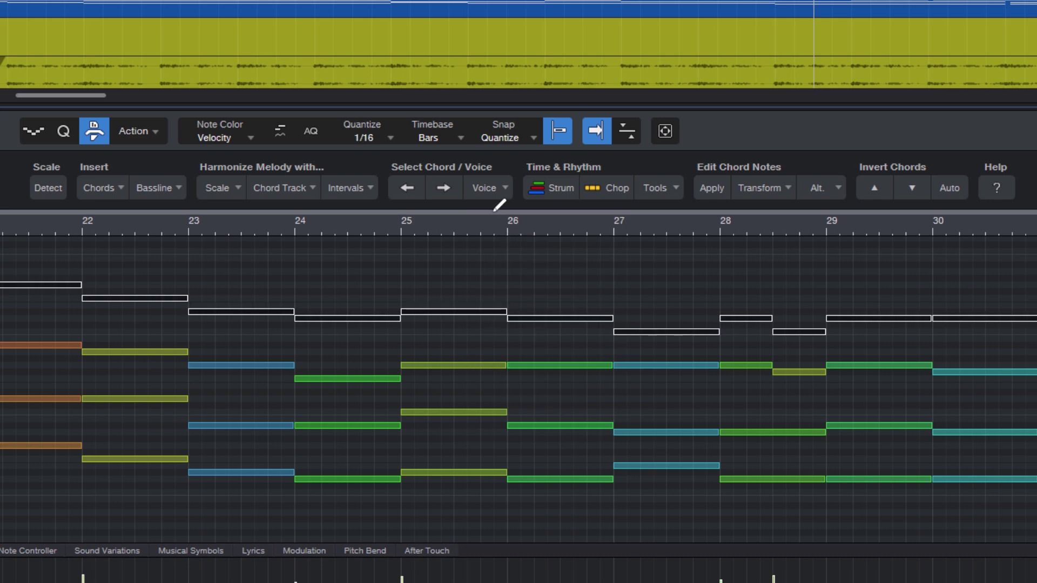
click(488, 190)
click(513, 248)
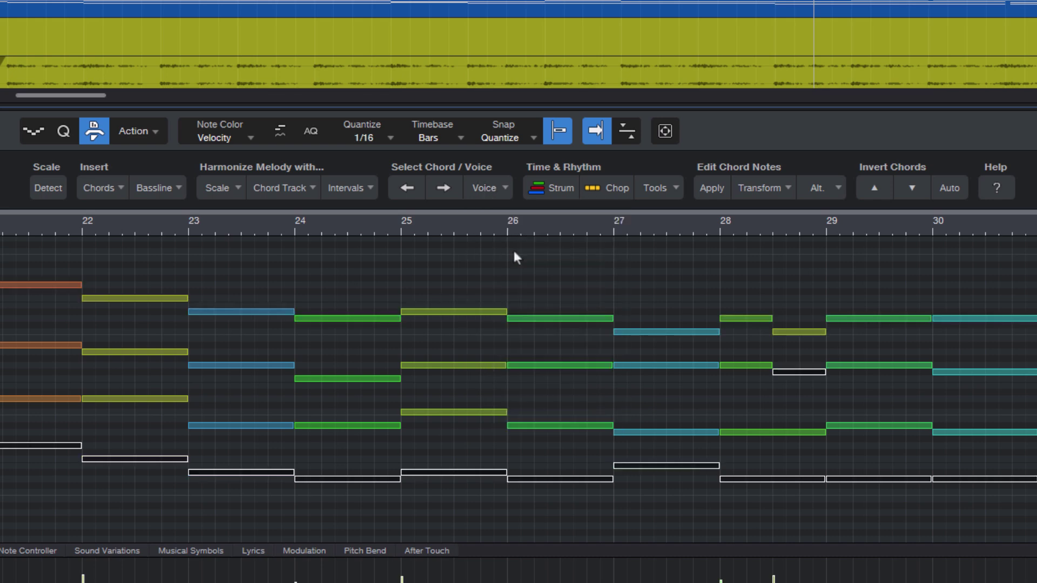
Move the note selection between the chord voices with Select Next Voice twice and Select Previous Voice once
click(488, 190)
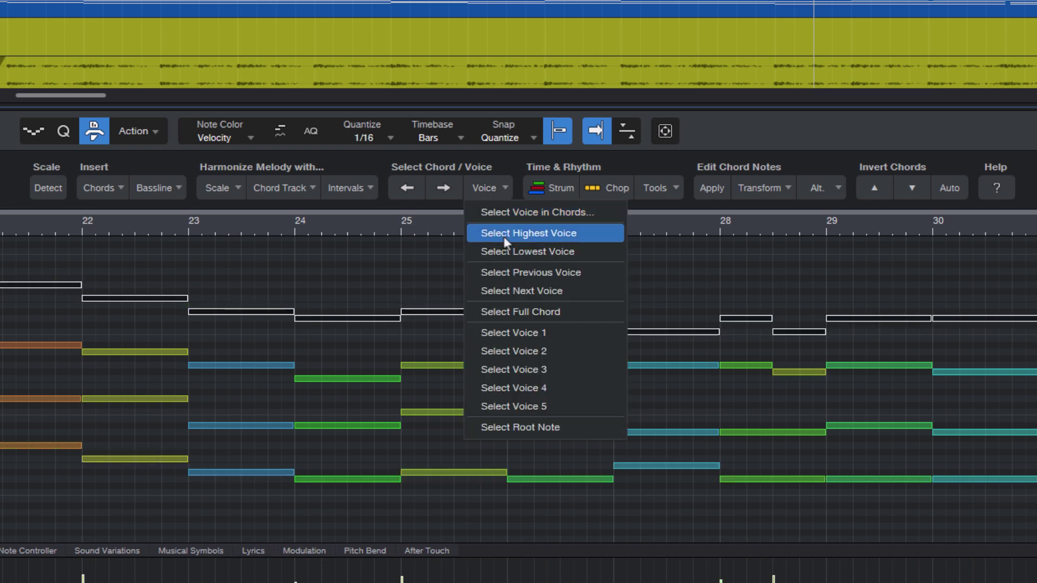
click(510, 292)
click(489, 190)
click(498, 291)
click(478, 184)
click(494, 272)
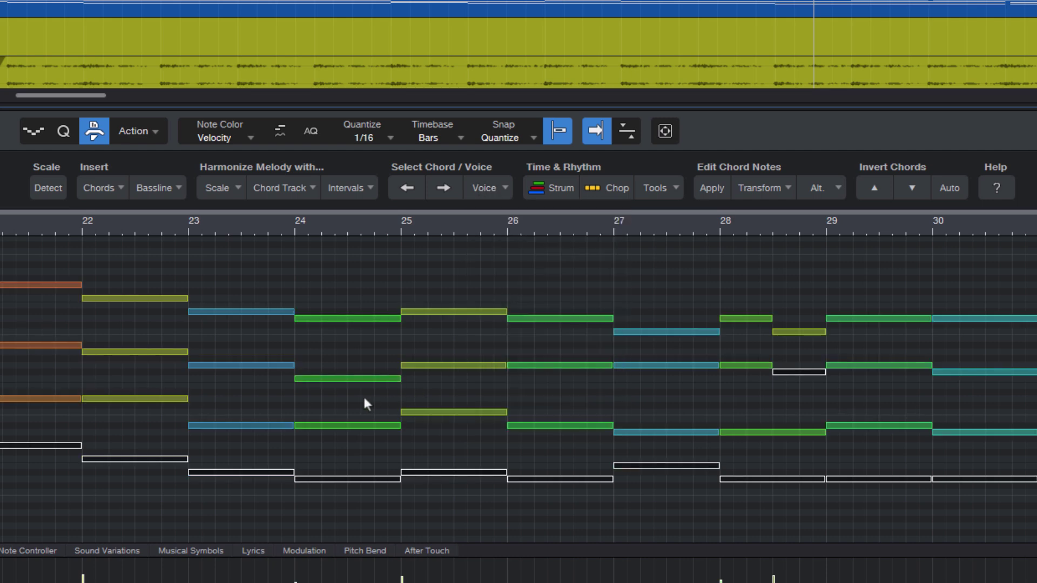
Select the second-lowest notes in bars 23 to 27, extend the selection to the full chords, and deselect everything
drag(240, 412, 657, 436)
click(484, 194)
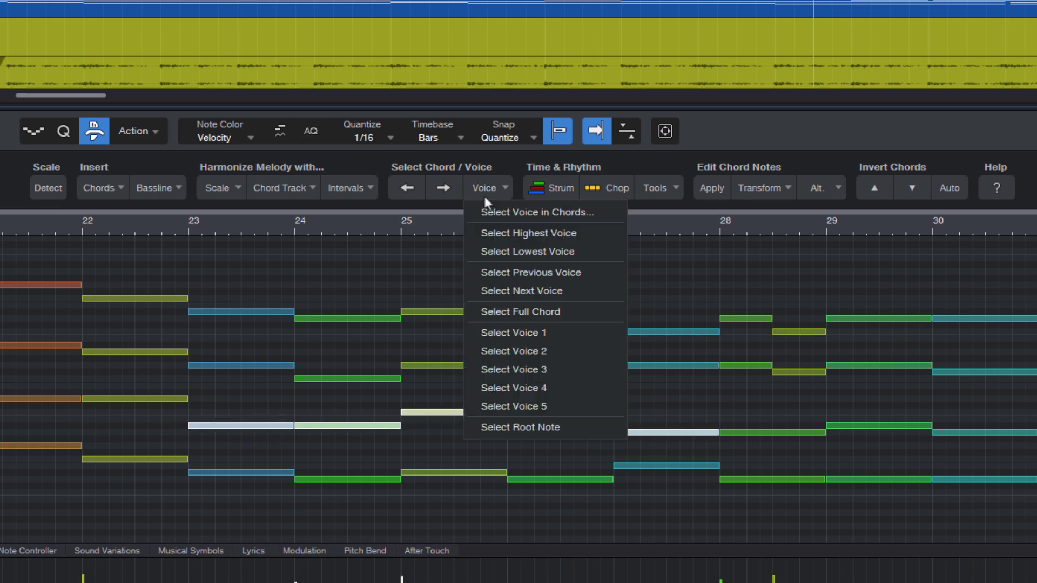
click(507, 308)
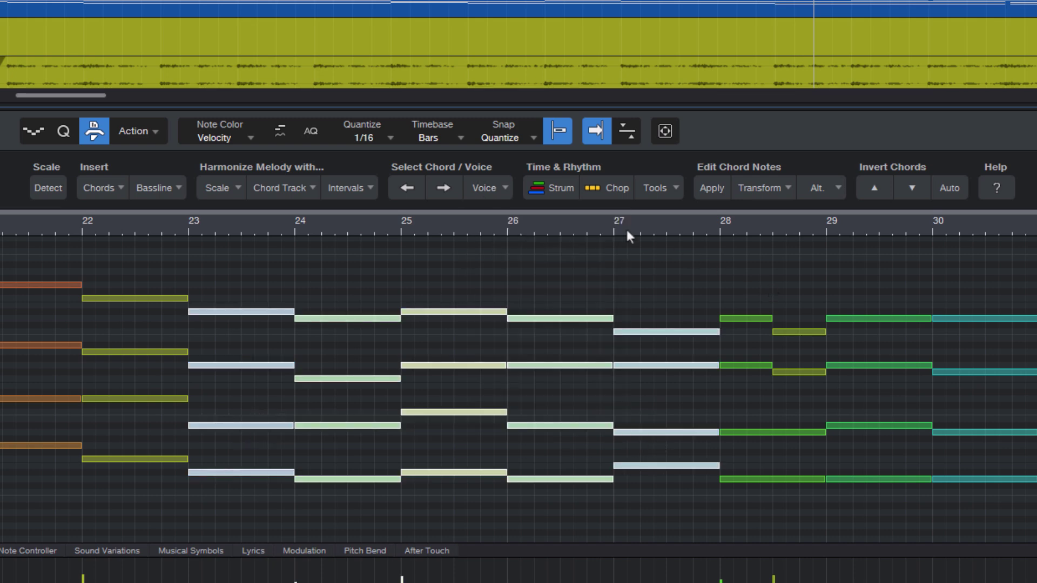
click(567, 213)
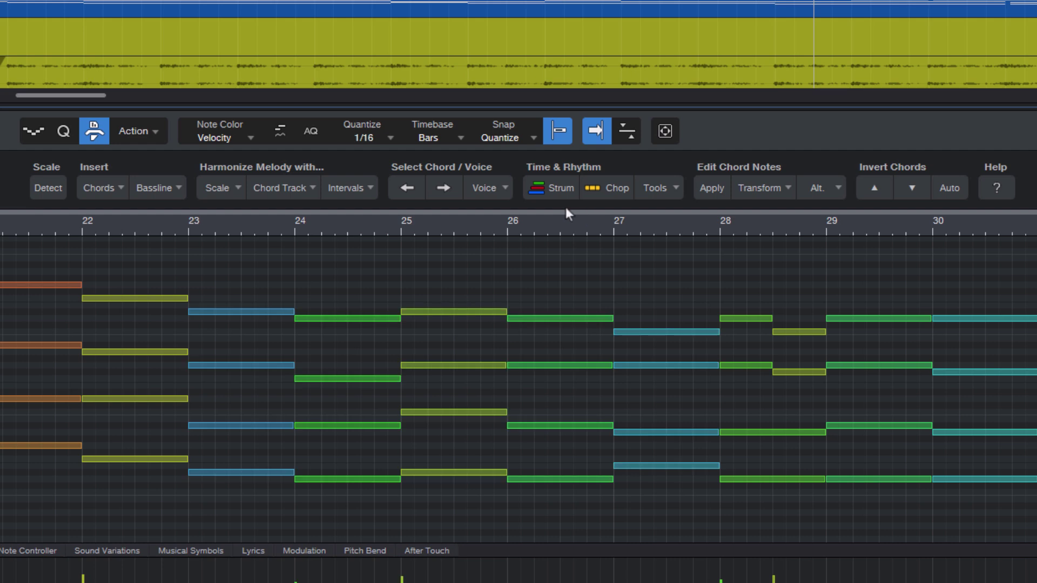
Chop the Piano chords with the Dance 1 rhythm preset
click(612, 189)
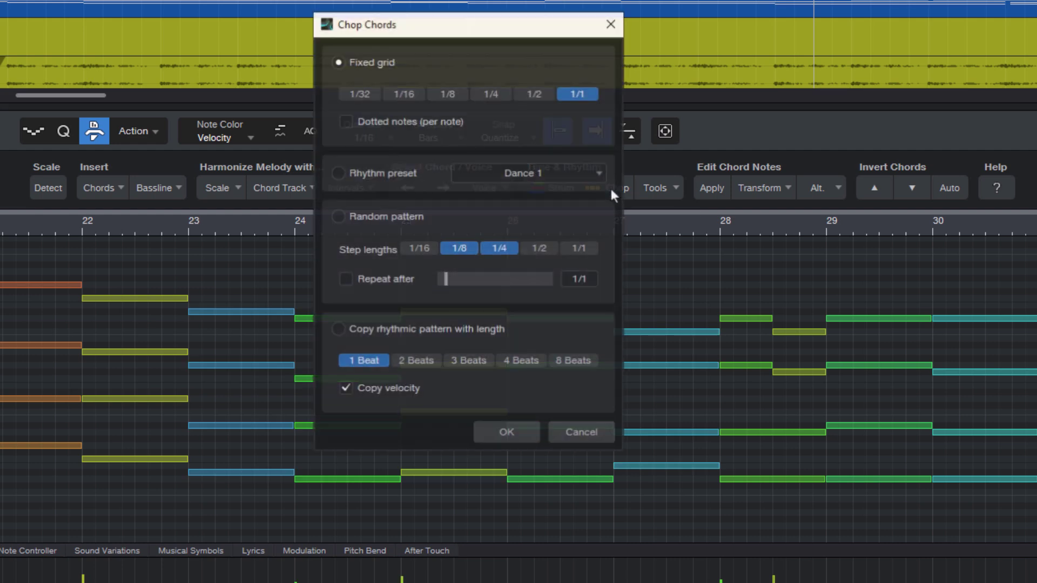
click(363, 170)
click(497, 436)
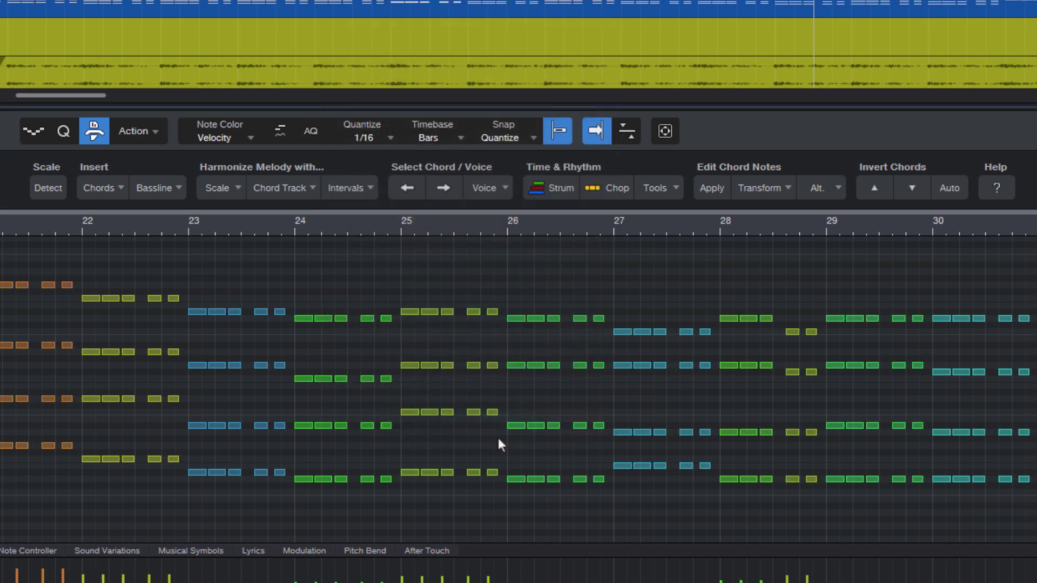
Look through the additional time and rhythm chord tools, and undo the chord chop
click(657, 189)
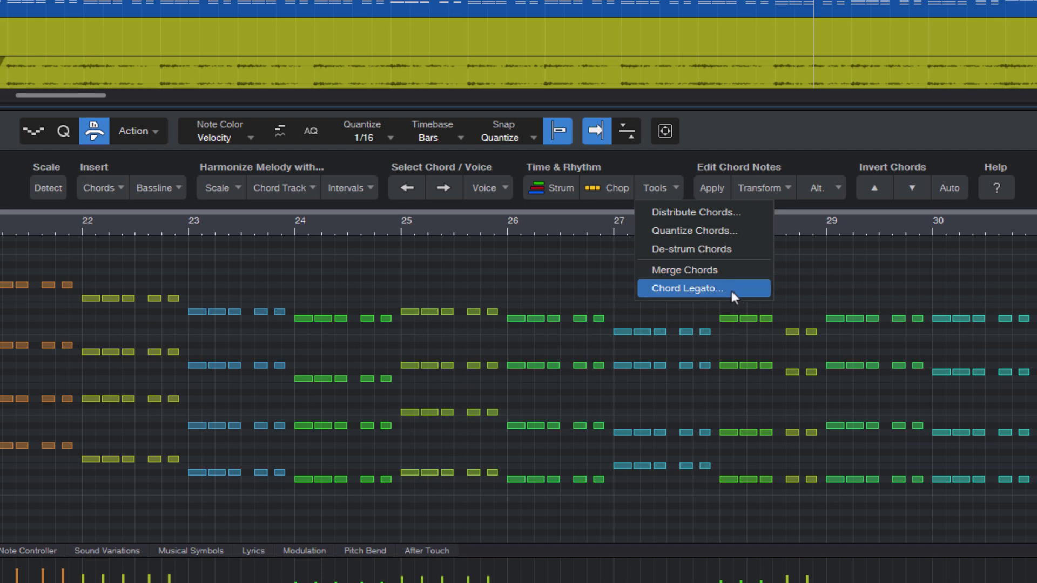
click(807, 277)
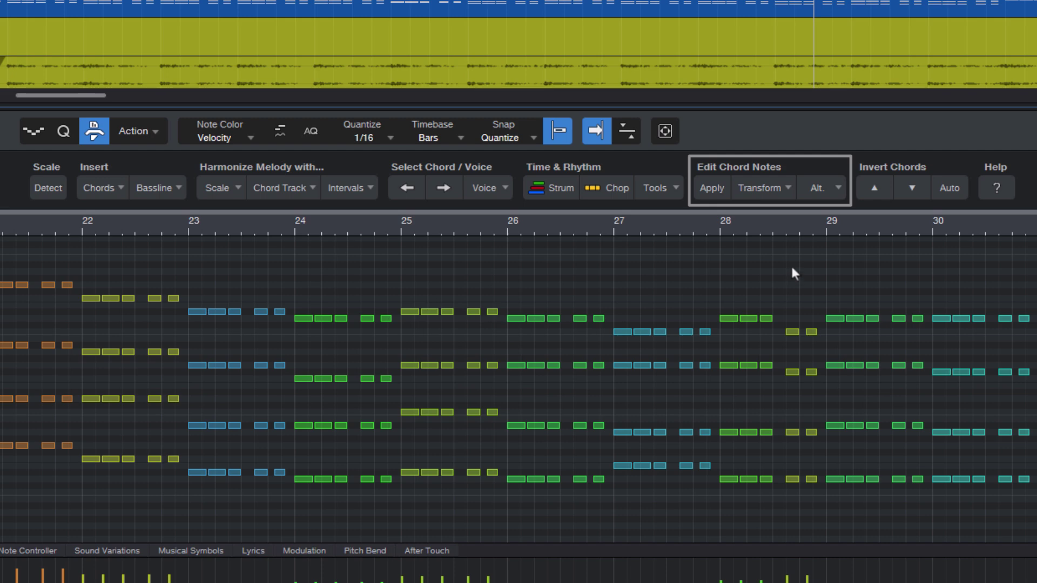
key(ctrl+z)
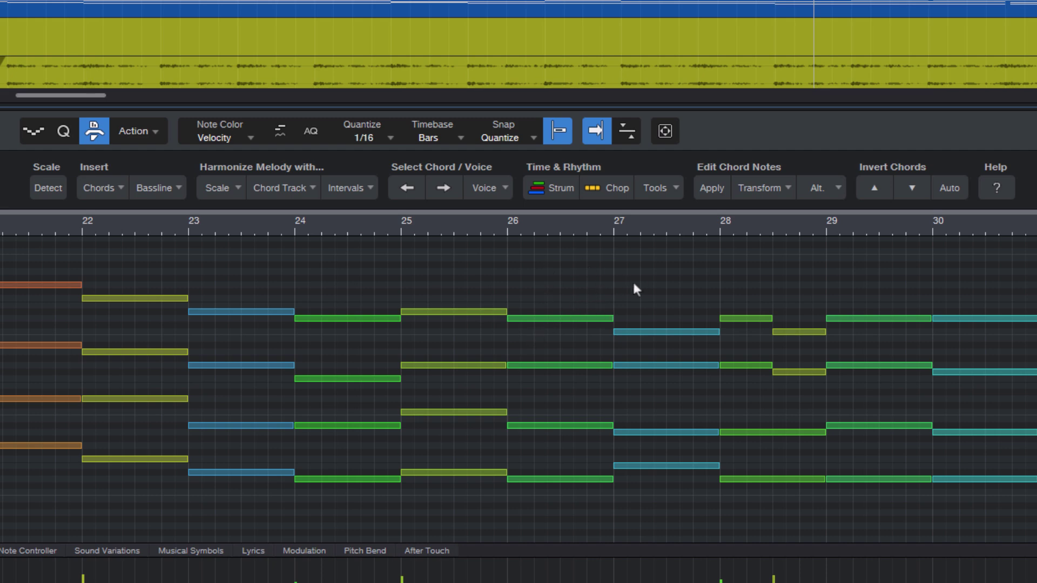
Select the chord at bar 27, clear the selection, and open the Transform options for chord notes
drag(633, 280, 670, 498)
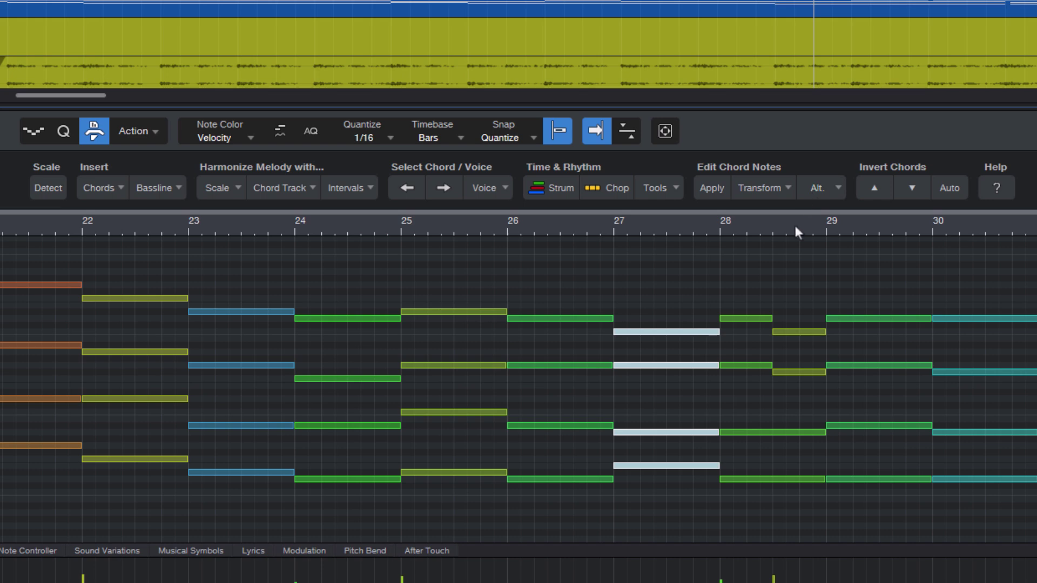
click(768, 256)
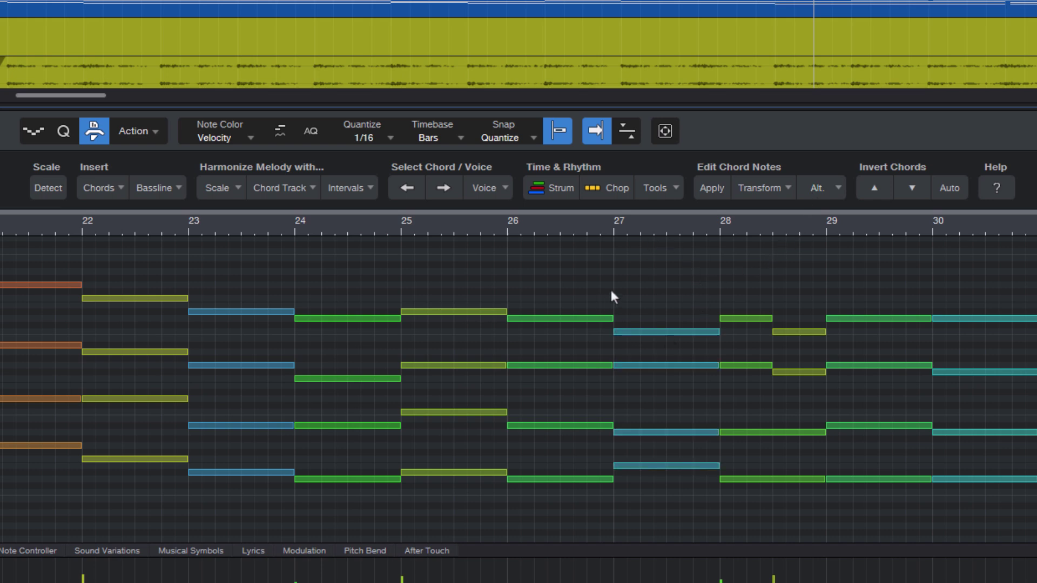
click(756, 188)
click(762, 234)
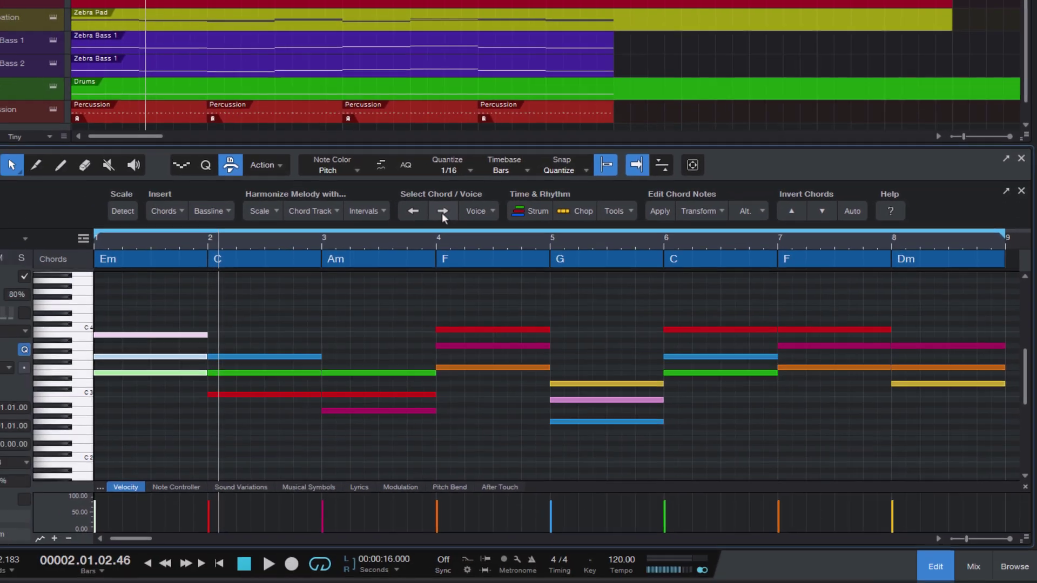
Select the F chord at bar 4 by stepping forward chord by chord, and invert it downward three times
click(442, 213)
click(442, 212)
click(442, 213)
click(827, 213)
click(826, 213)
click(826, 213)
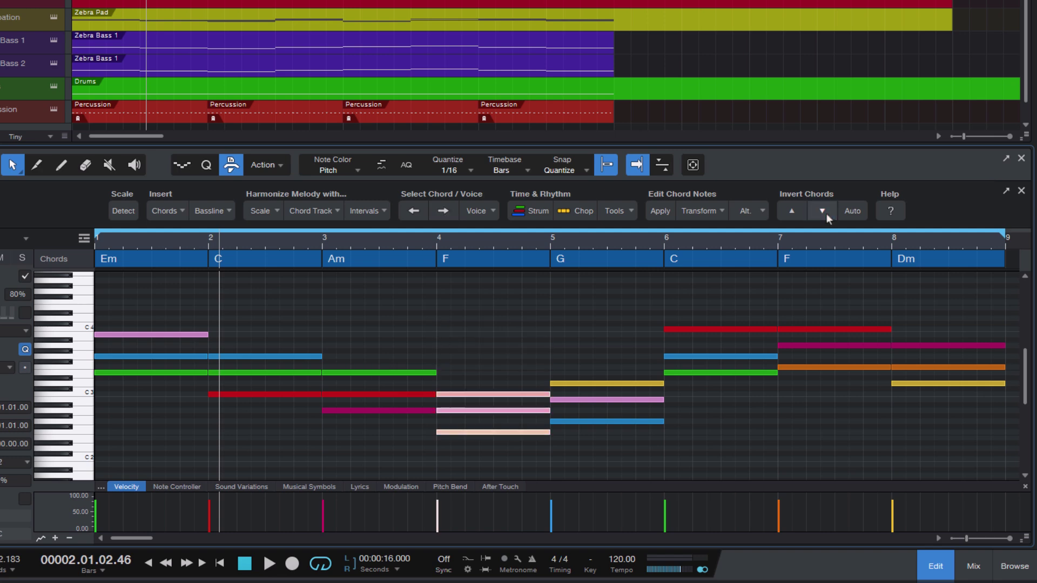
Invert the selected bar 4 chord upward six times and back downward three times
click(792, 210)
click(793, 210)
click(792, 211)
click(793, 210)
click(792, 210)
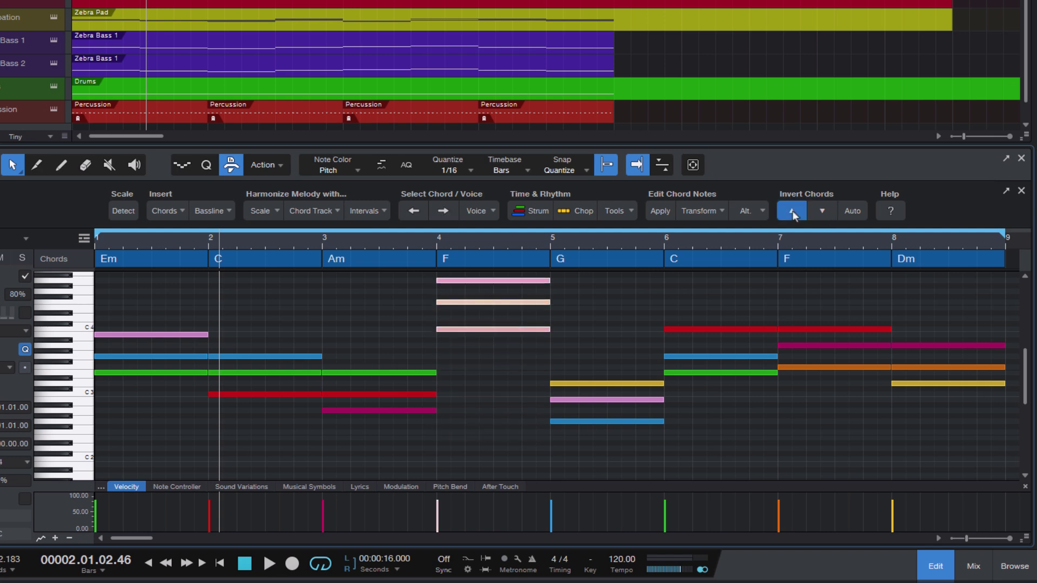
click(793, 210)
click(821, 214)
click(822, 214)
click(822, 214)
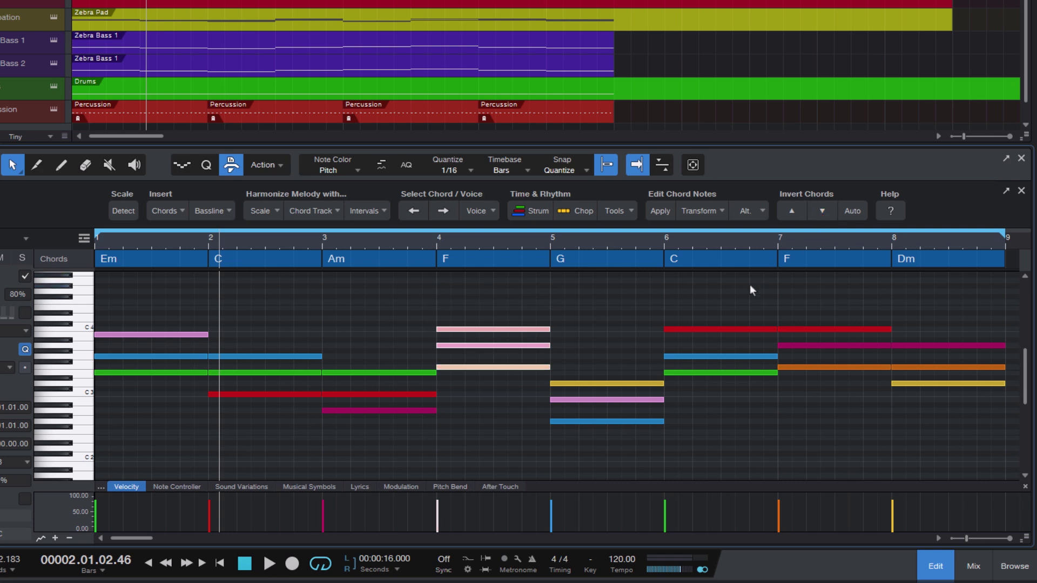
Invert the C chord at bar 6 downward three times and clear the selection
click(740, 288)
click(824, 215)
click(824, 215)
click(824, 215)
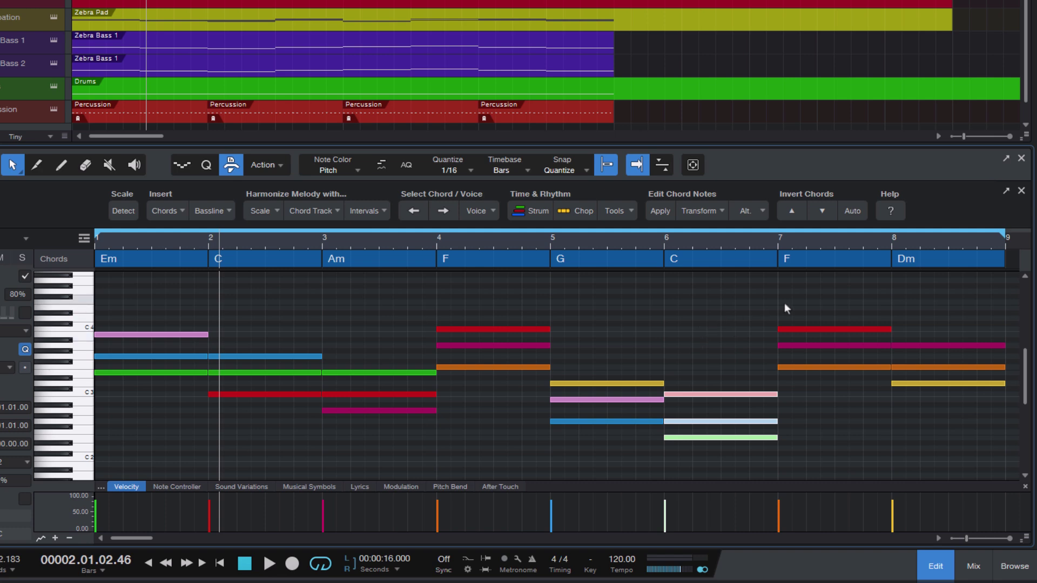
click(818, 291)
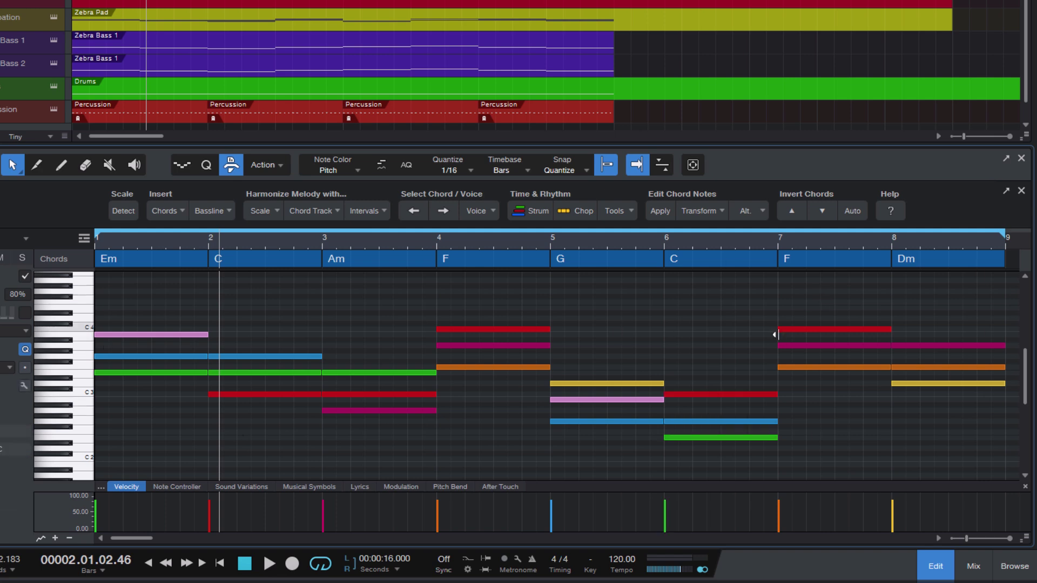
Apply automatic inversion to the chord progression in bars 1 to 8
scroll(586, 302, up, 2)
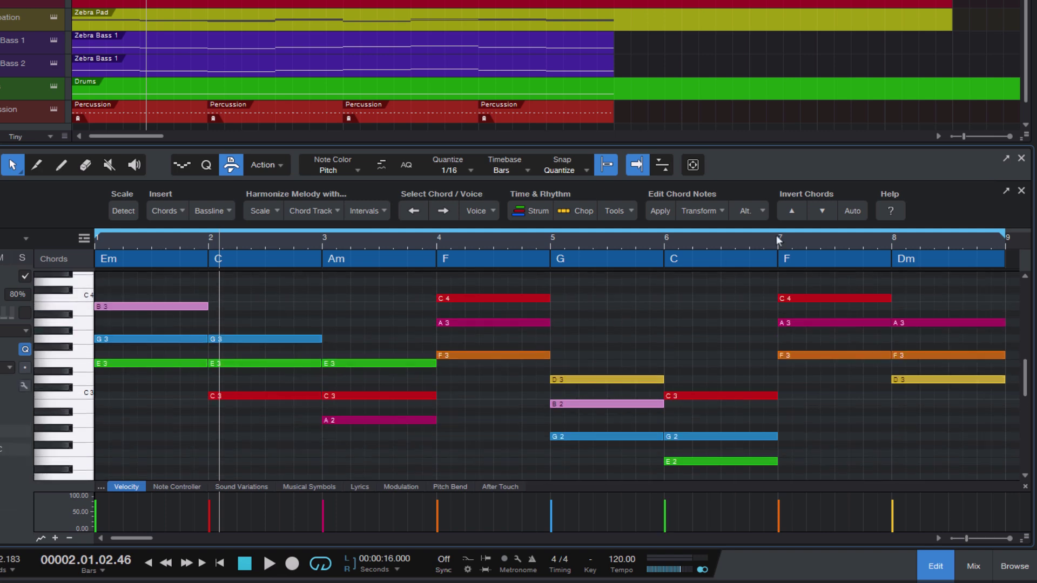
click(851, 210)
scroll(499, 409, up, 2)
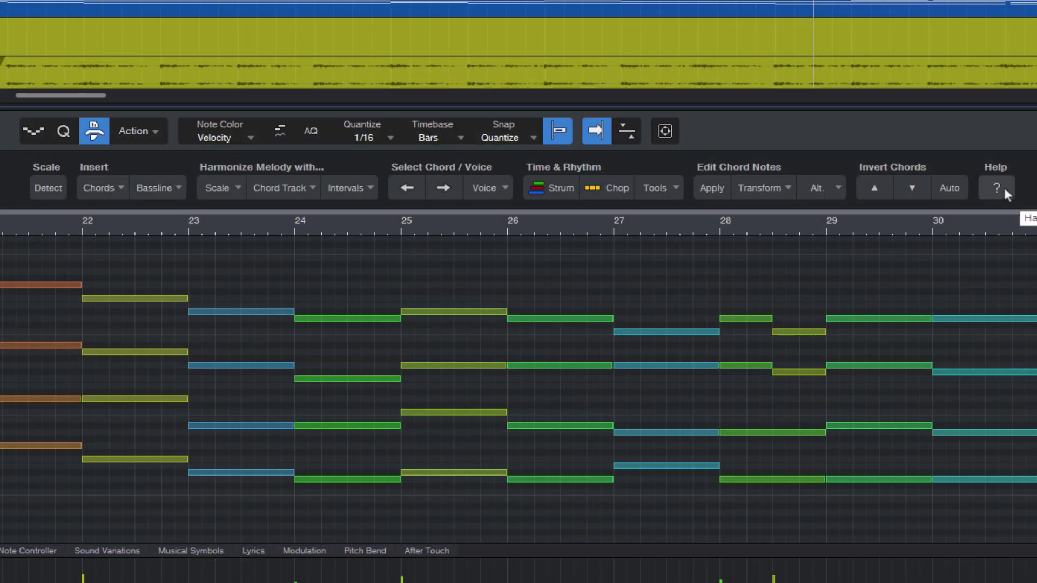
Open the Harmony Wizard online manual and view its help entries for Strum Chords and Detect Scale
click(997, 188)
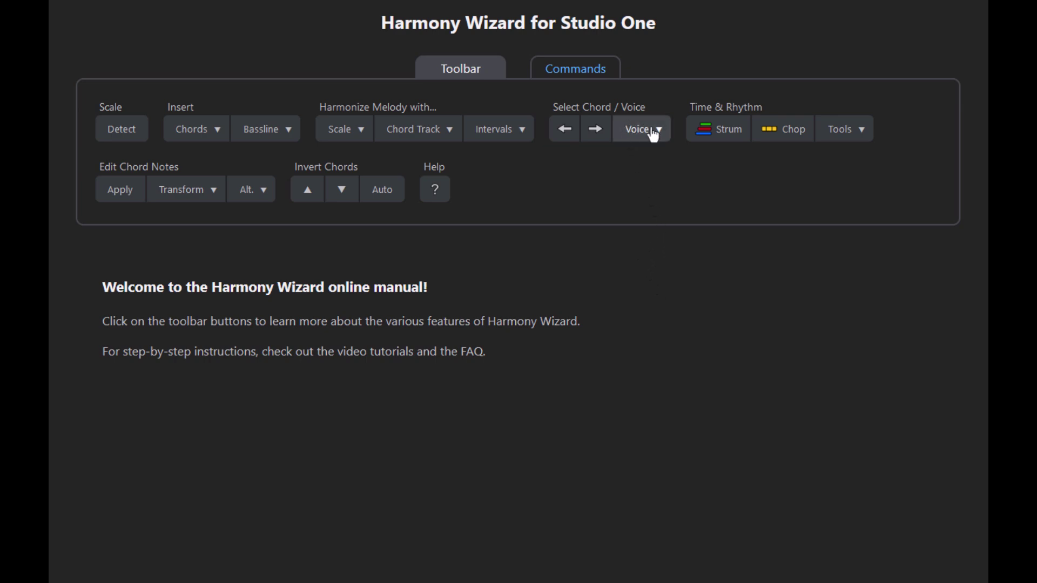
click(719, 133)
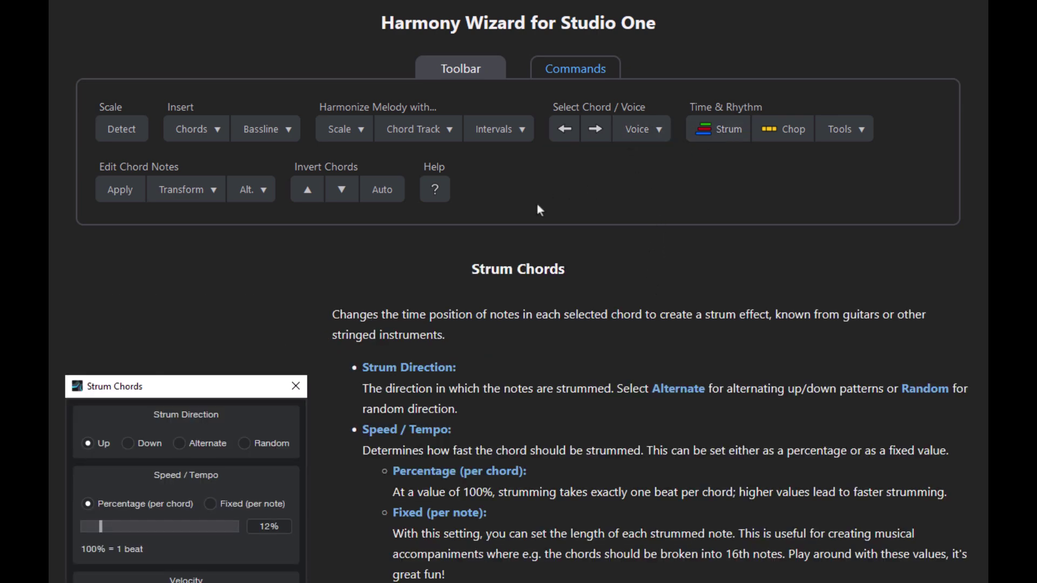
click(122, 132)
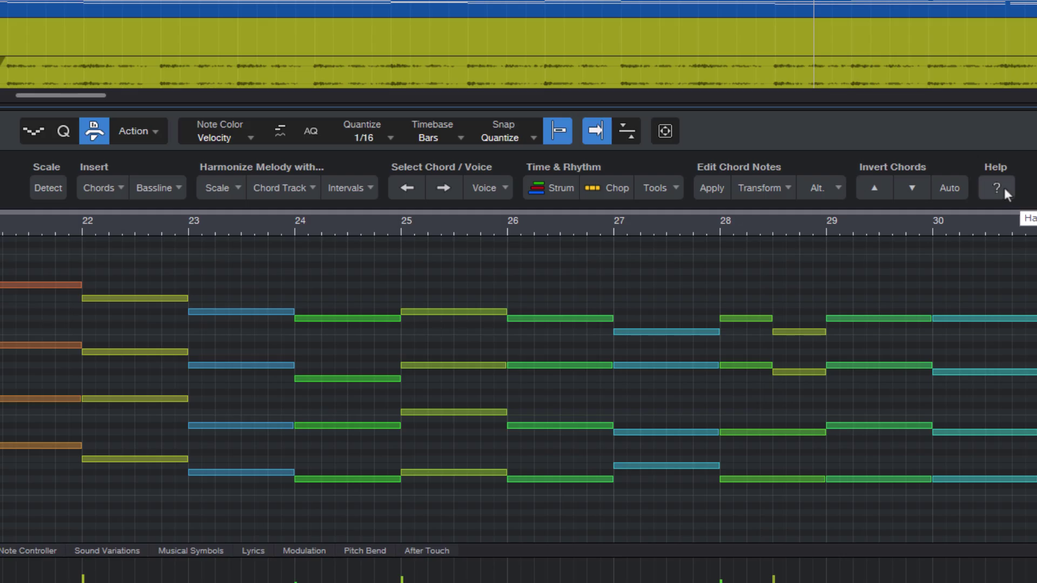
click(1003, 186)
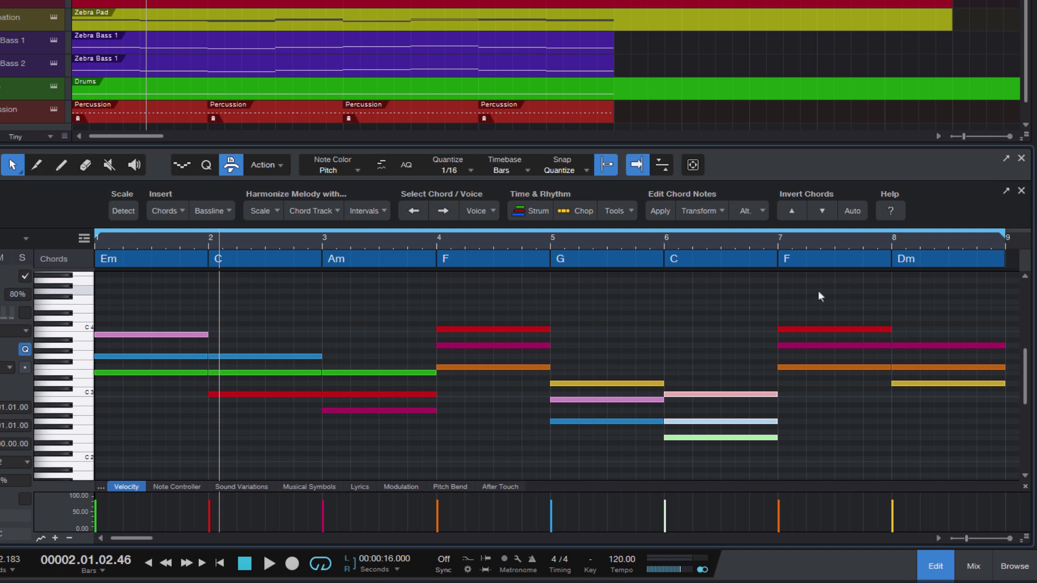
Clear the selection of the bar 6 chord and auto-invert all chords in the part
click(818, 291)
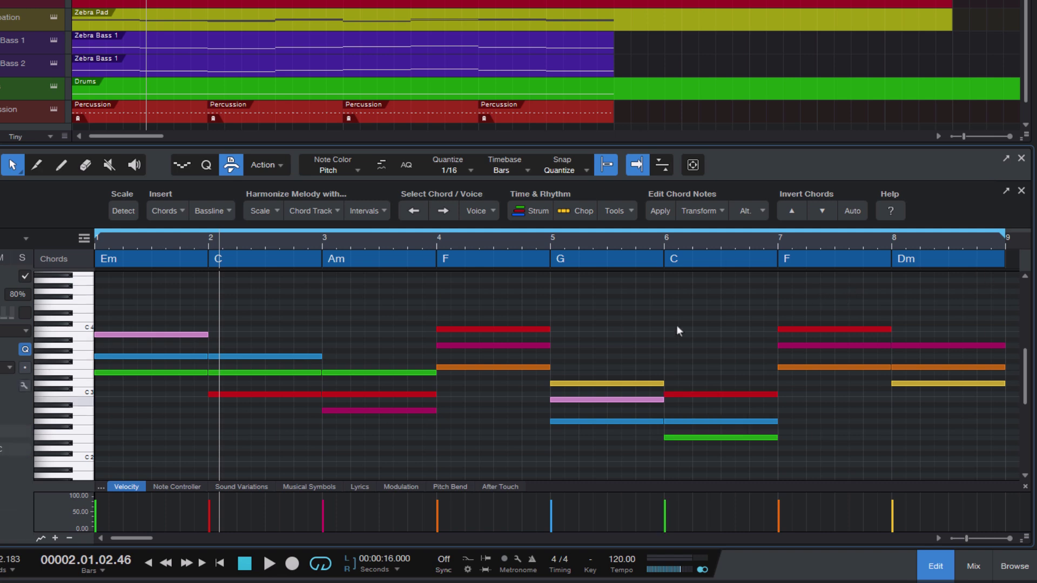
click(851, 212)
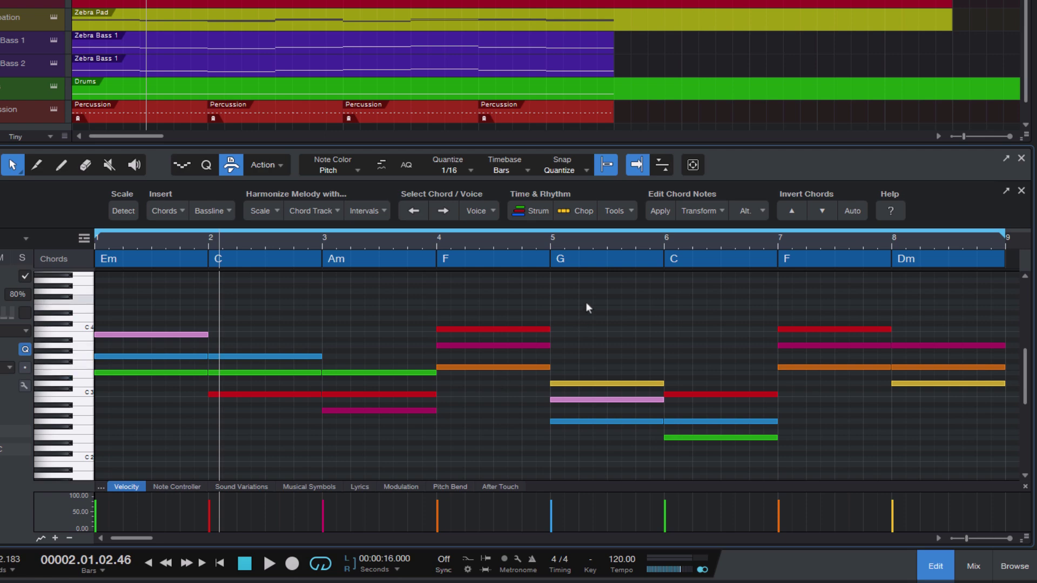
scroll(587, 308, up, 2)
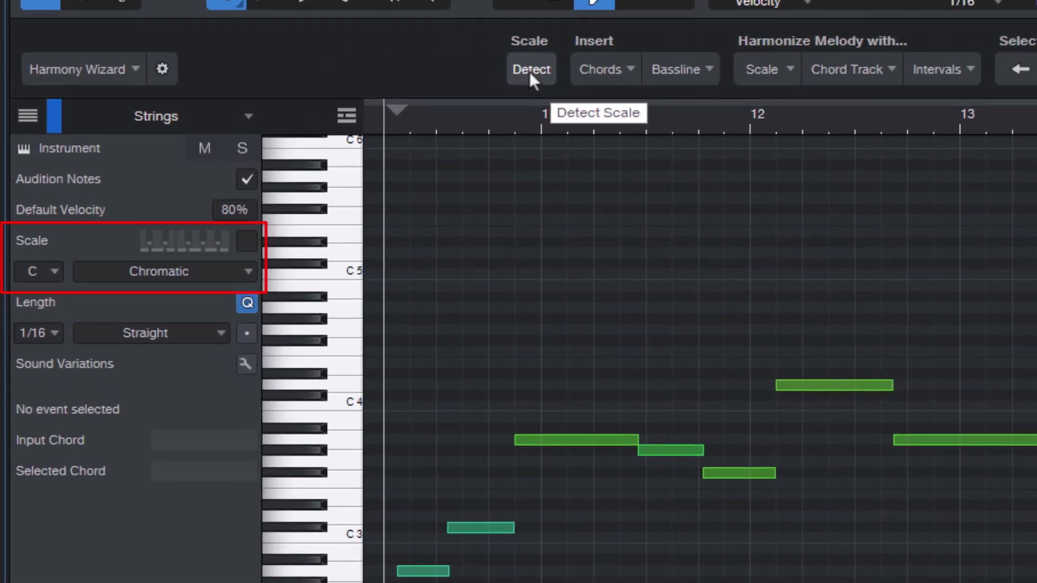
Detect the scale of the Strings melody and add a second voice above it with the selected scale, using the octave option
click(529, 75)
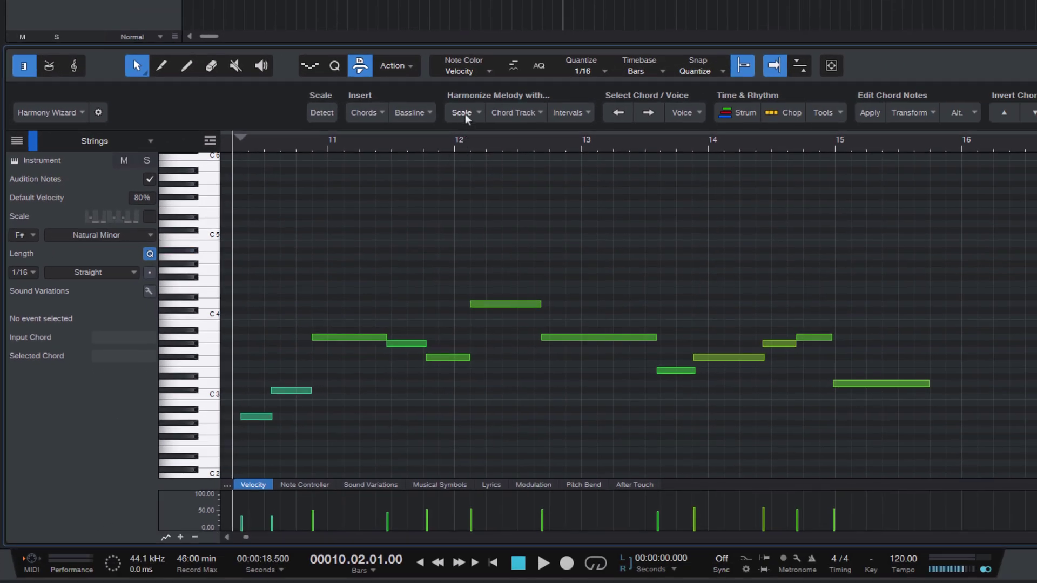
click(681, 81)
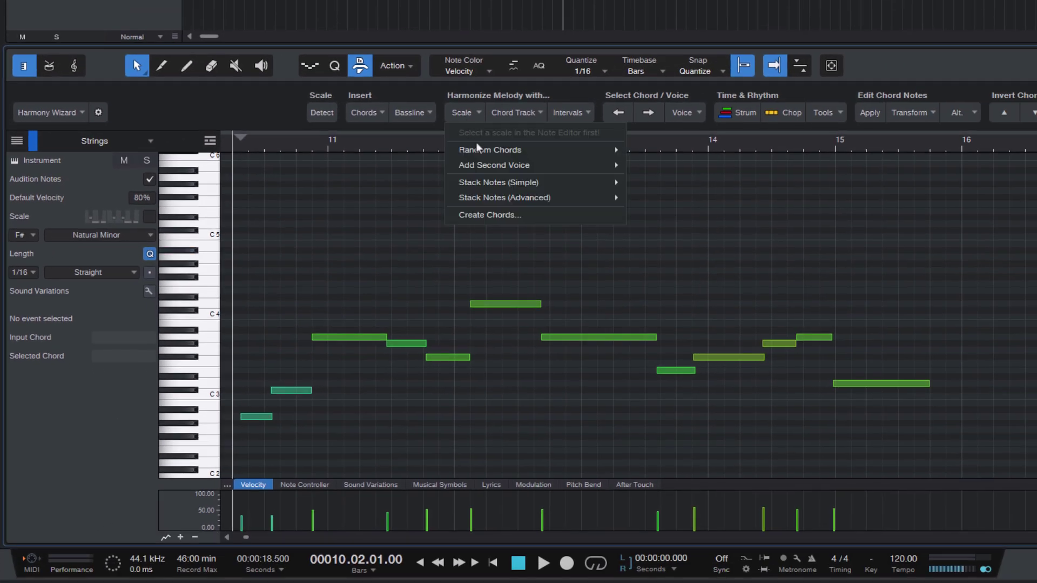
mouse_move(574, 166)
mouse_move(700, 171)
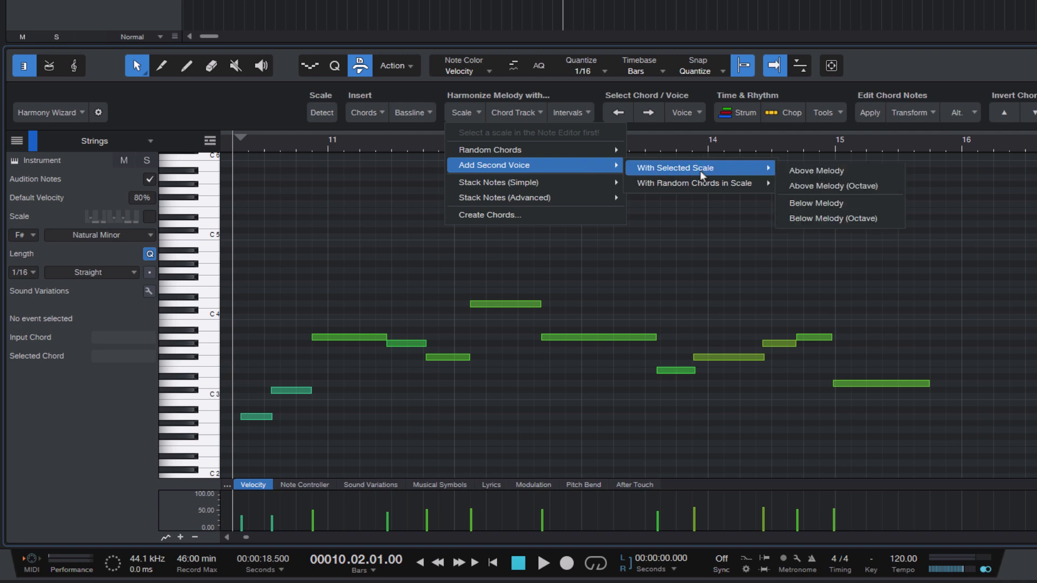
click(833, 187)
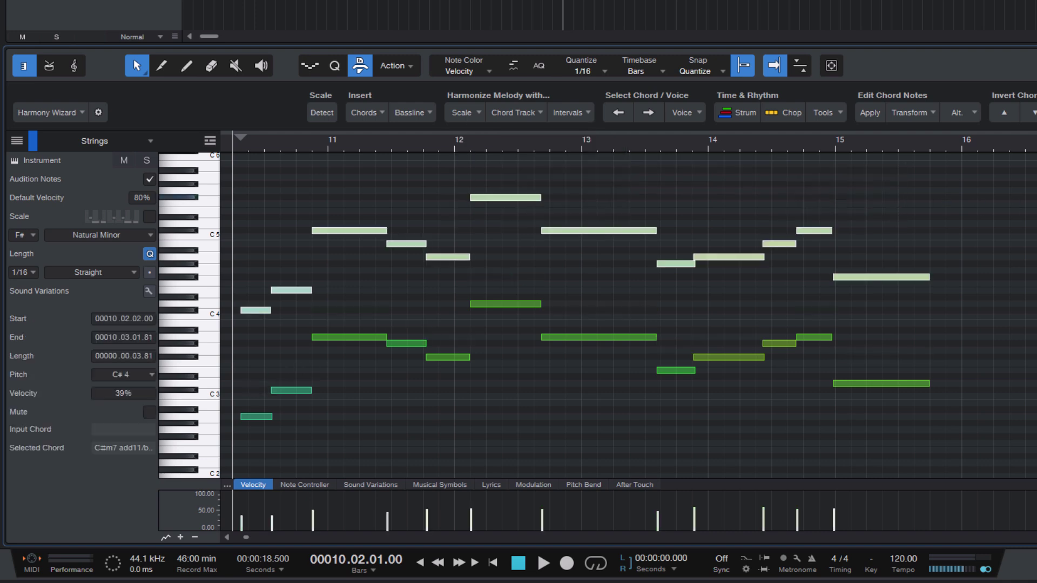
key(ctrl+d)
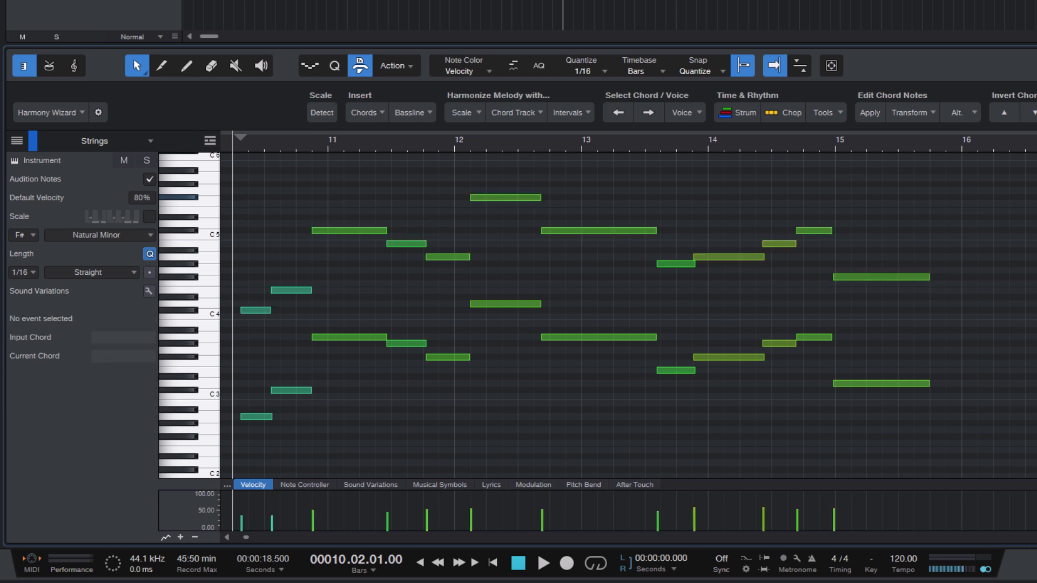
key(space)
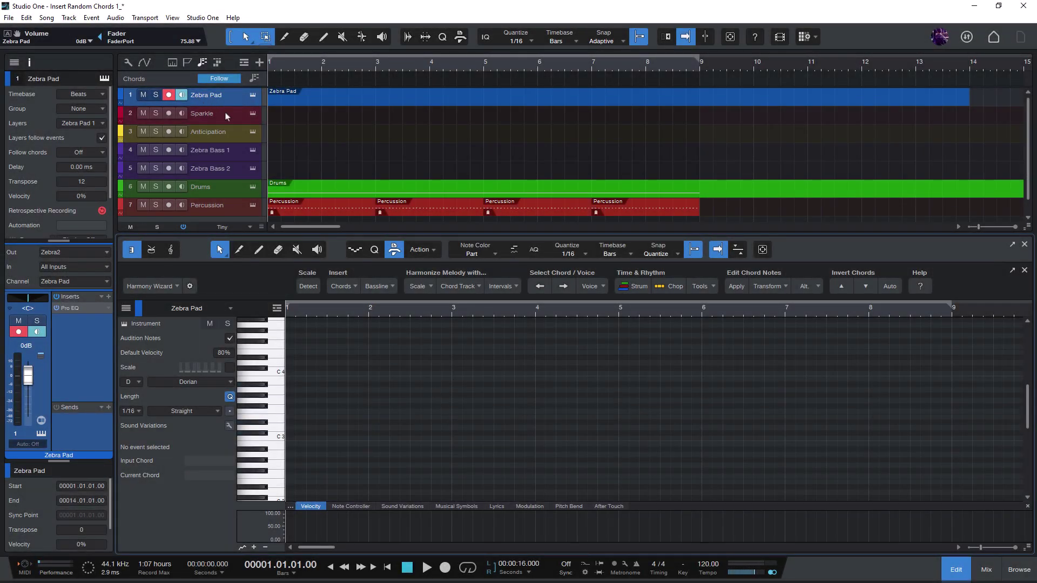
Select the Zebra Pad part for editing and set its note editor scale type to Dorian
click(241, 155)
click(226, 170)
click(215, 190)
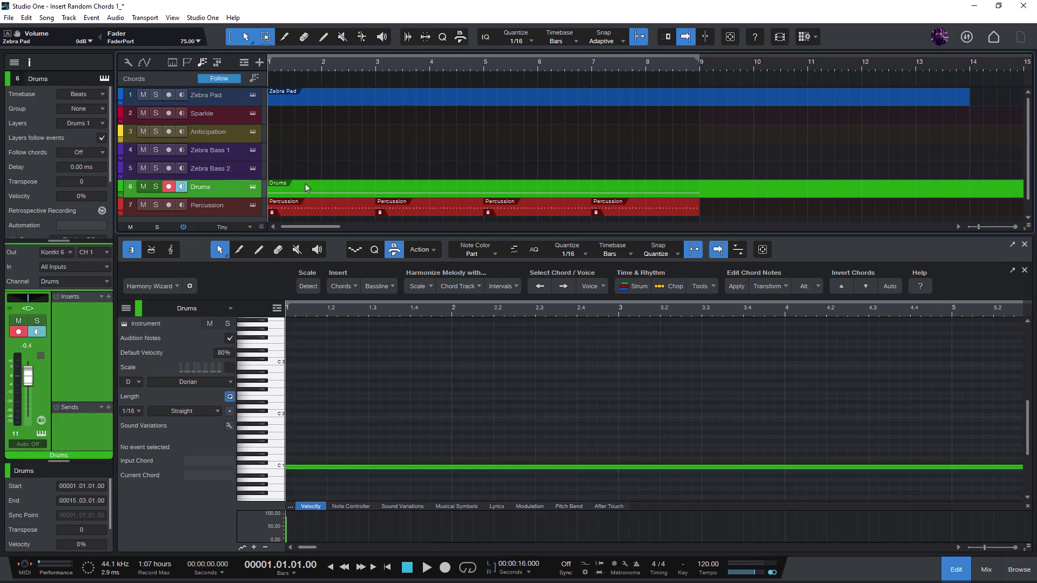
click(315, 96)
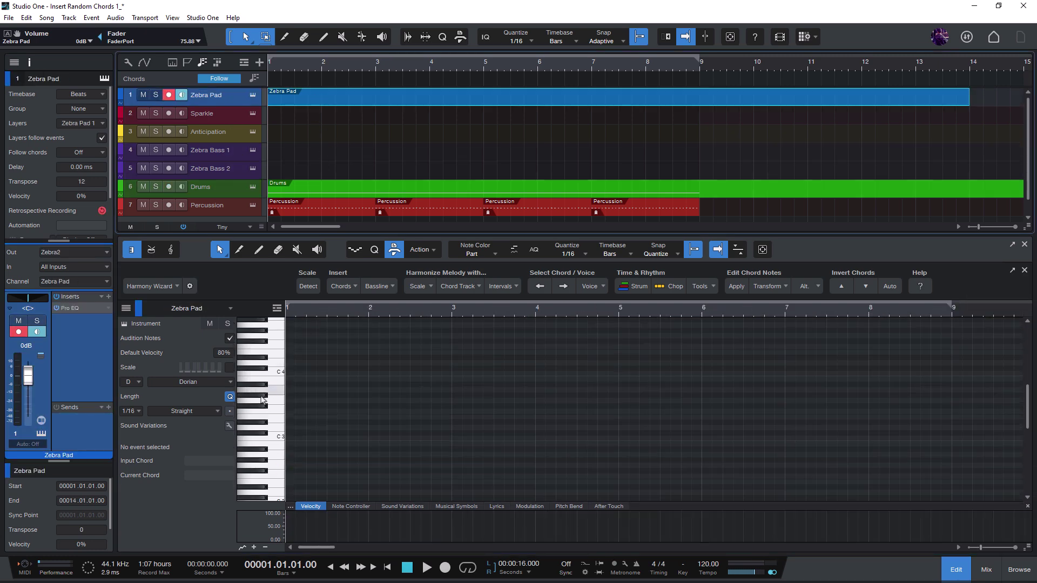
click(183, 380)
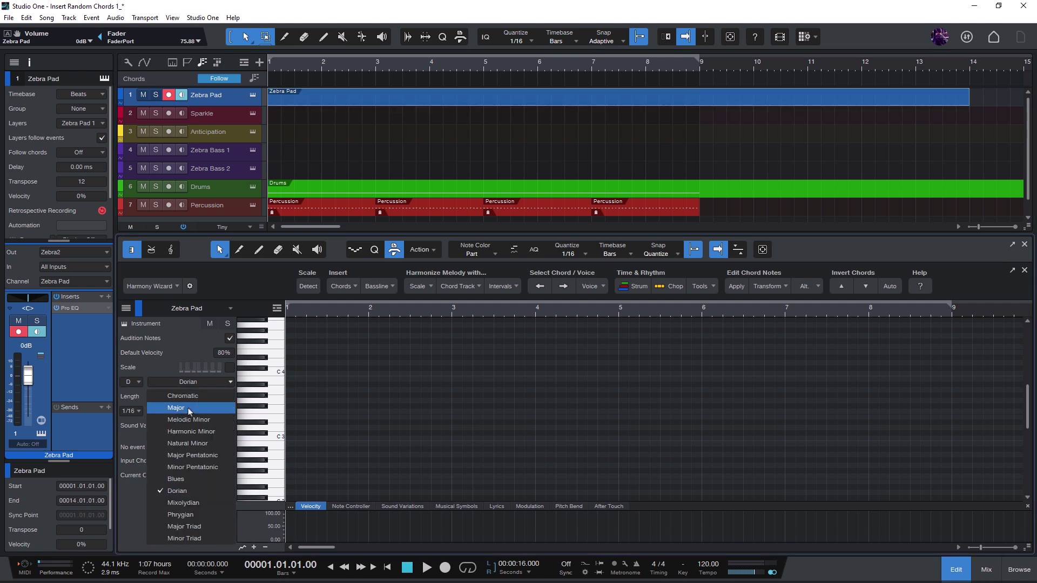
click(201, 490)
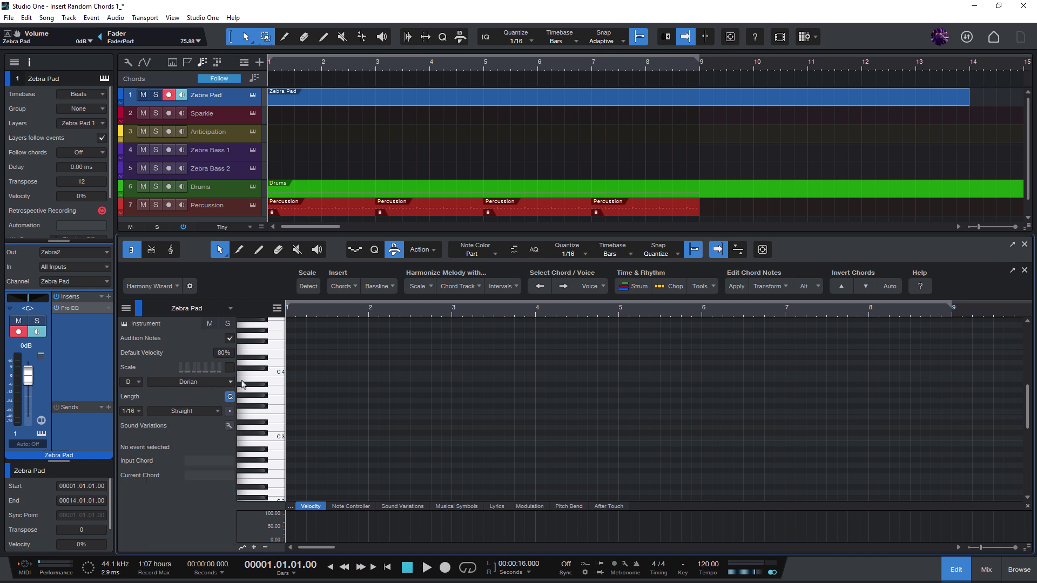
Insert 8 random triads in the D Dorian scale into the Zebra Pad part and play them from the start
click(341, 287)
mouse_move(368, 304)
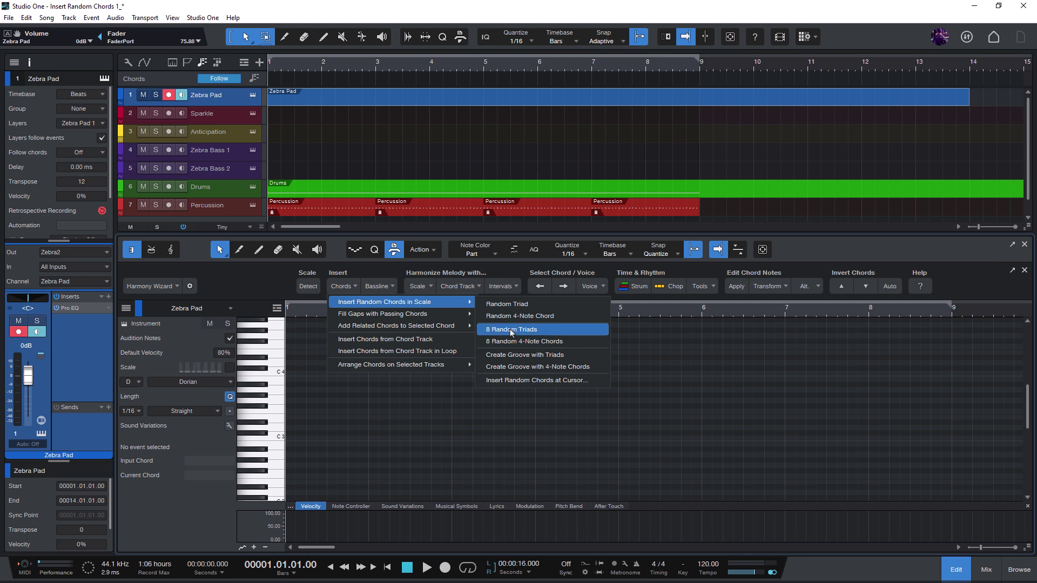
key(Return)
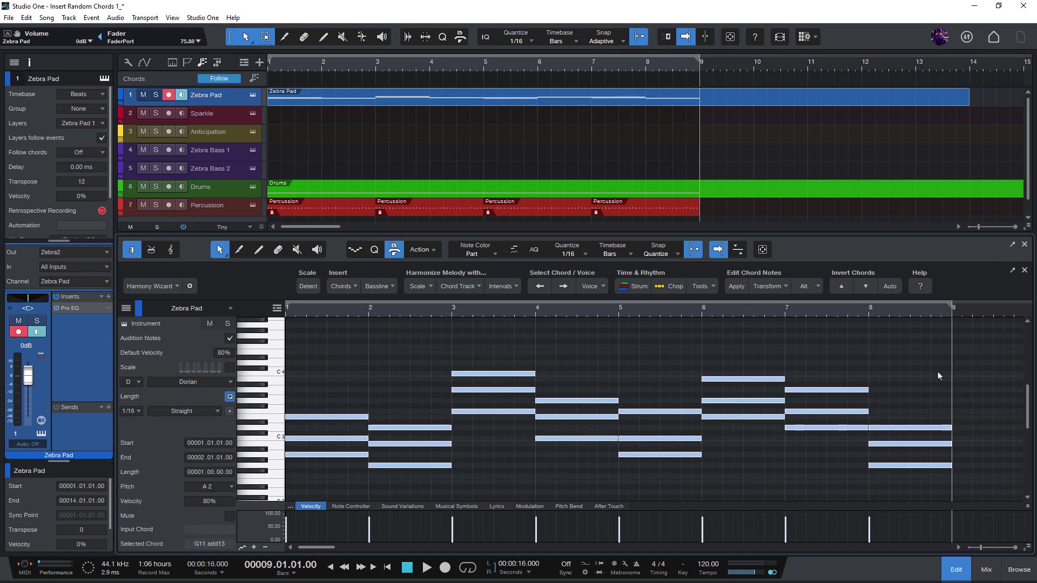
click(385, 567)
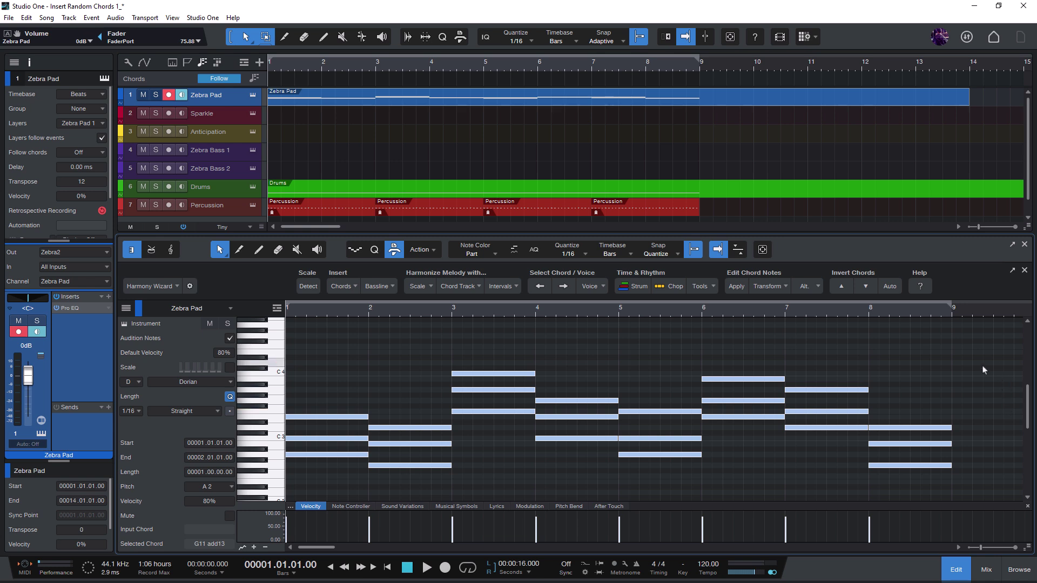
key(space)
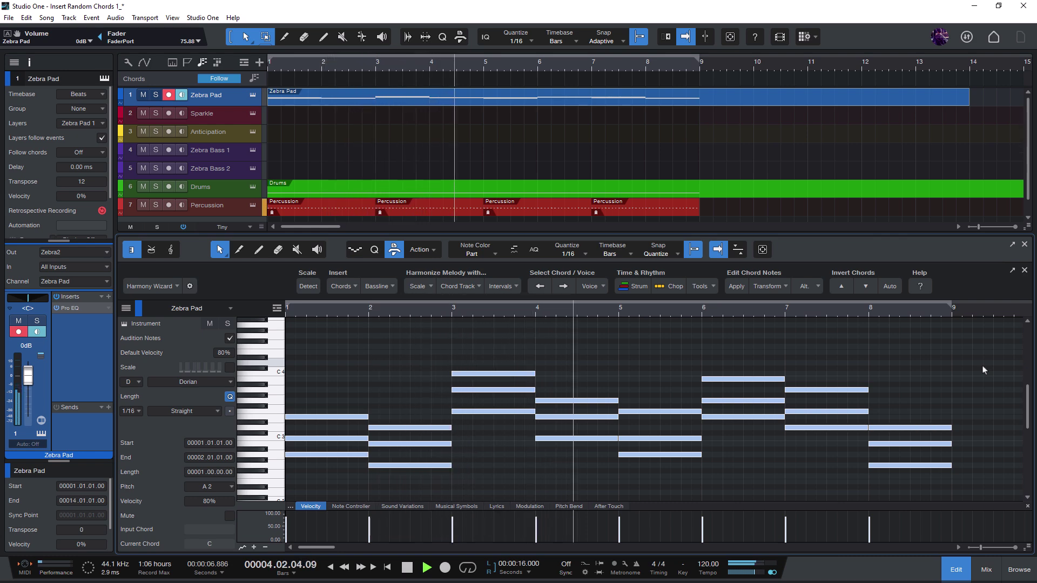
click(950, 371)
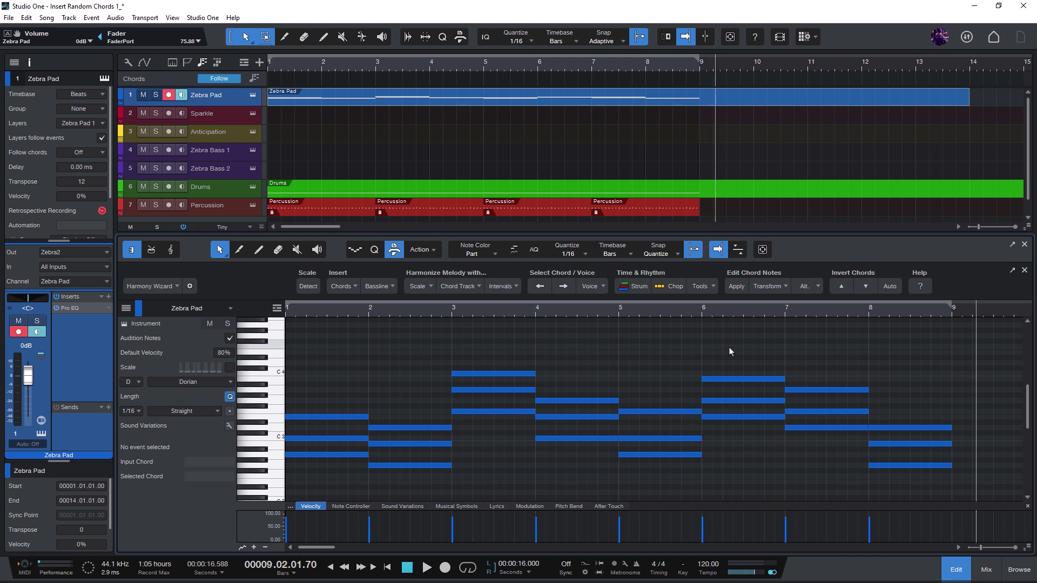
Auto-invert all the inserted Zebra Pad triads and play the progression from the start
scroll(732, 349, down, 2)
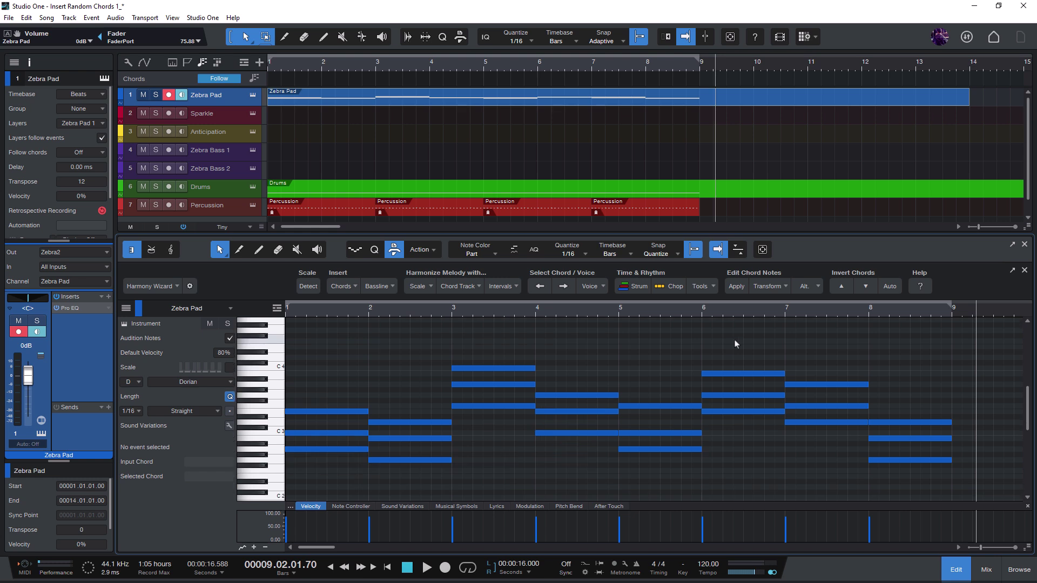
click(891, 291)
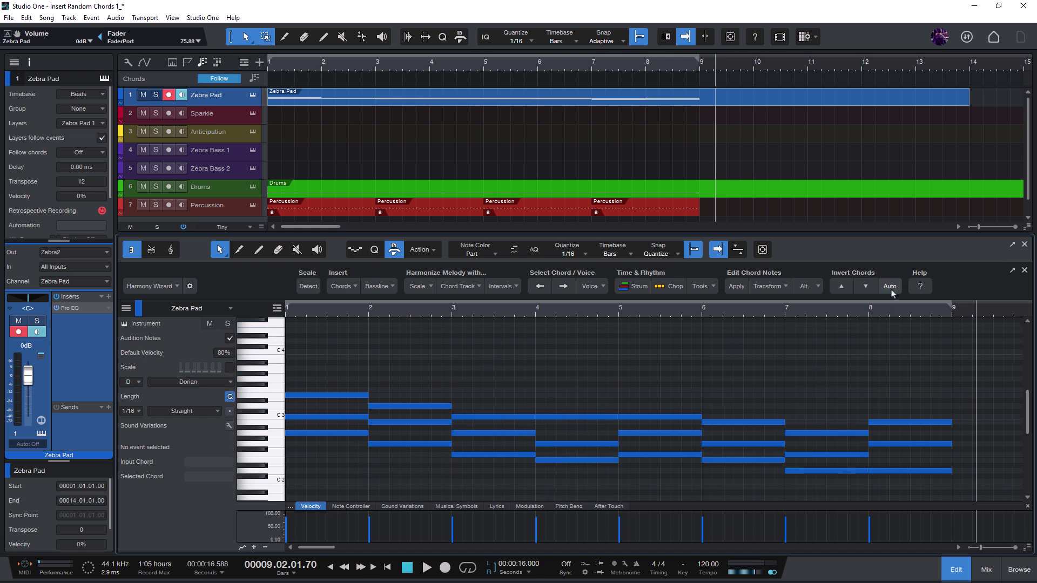
click(387, 567)
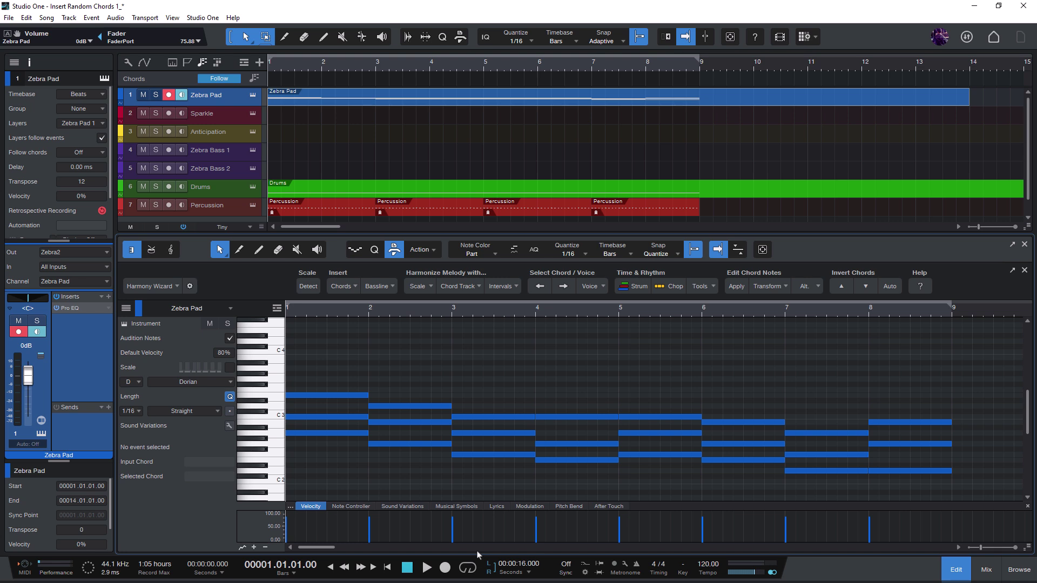
key(space)
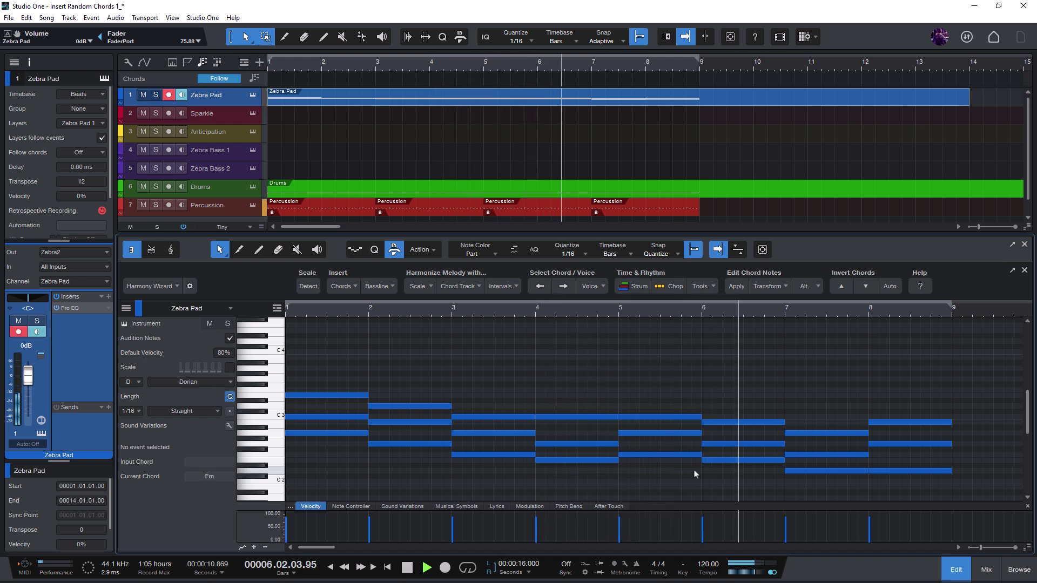
Solo the Zebra Pad track during playback and select all notes of the chord at bar 6
key(s)
key(space)
scroll(728, 437, down, 1)
drag(723, 378, 762, 466)
key(space)
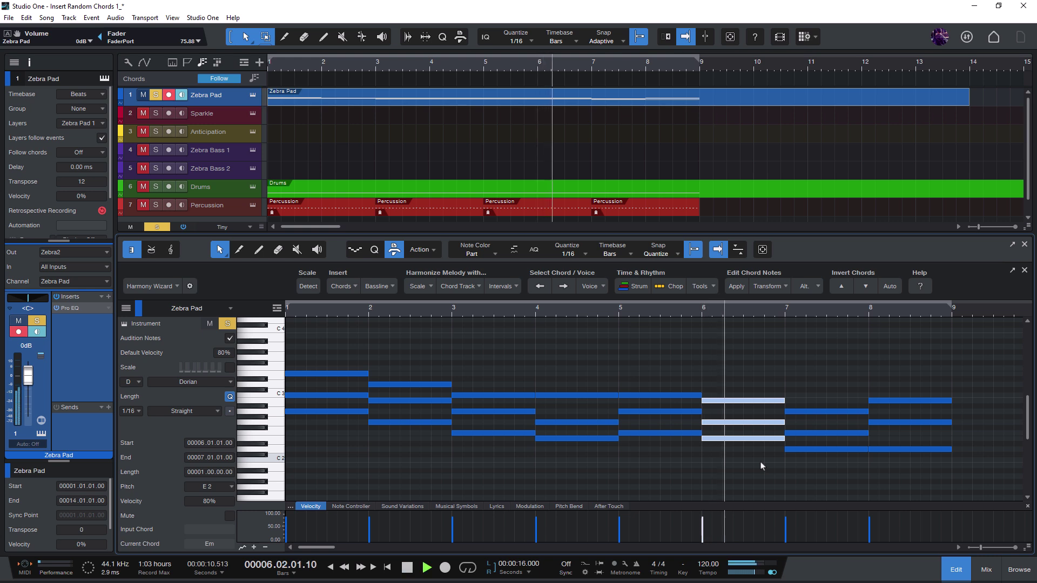
Replace the selected bar 6 chord with a random alternative chord and play it in context from bar 5
click(810, 287)
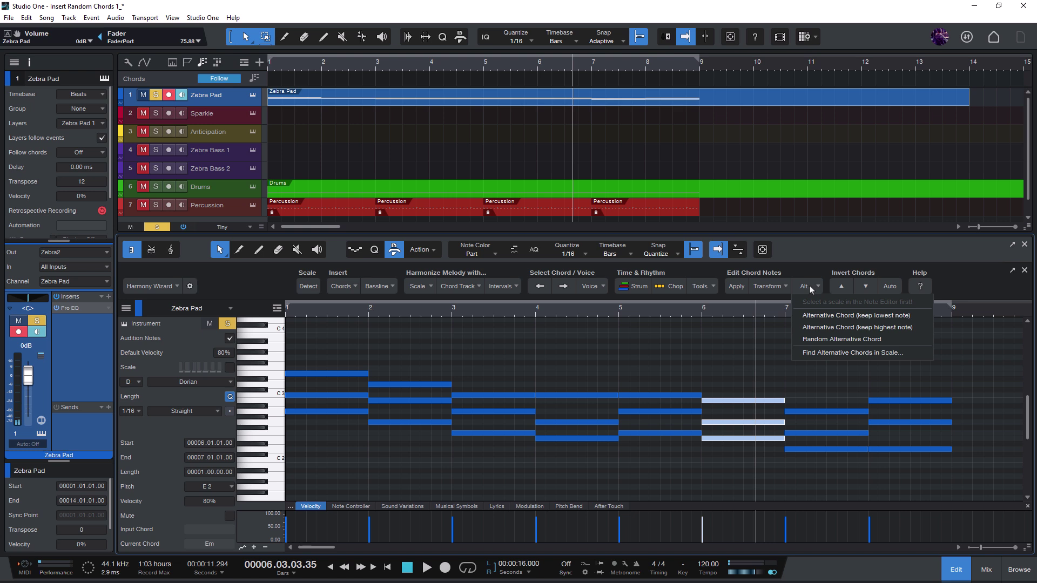
click(823, 339)
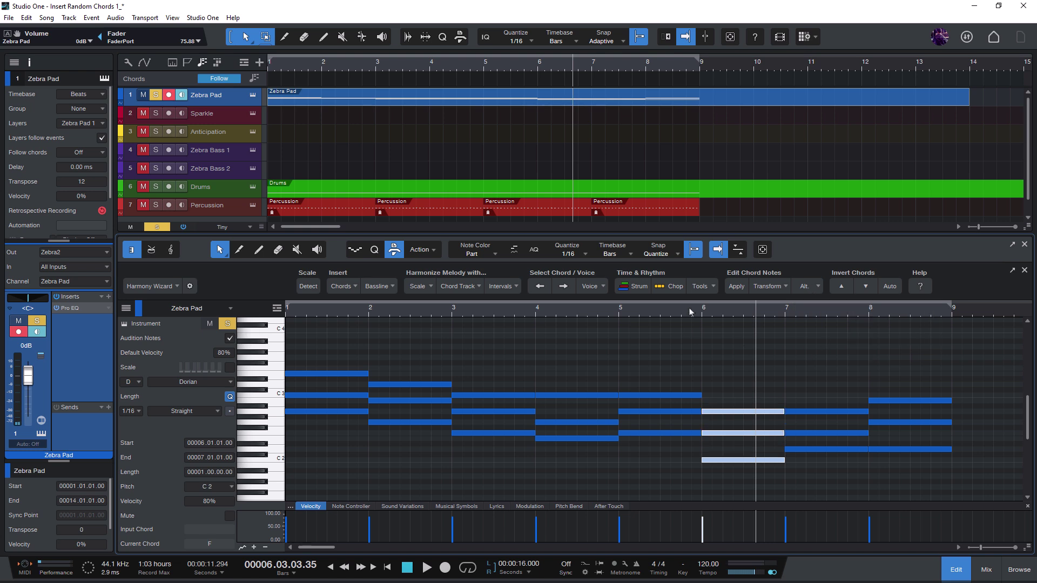
key(space)
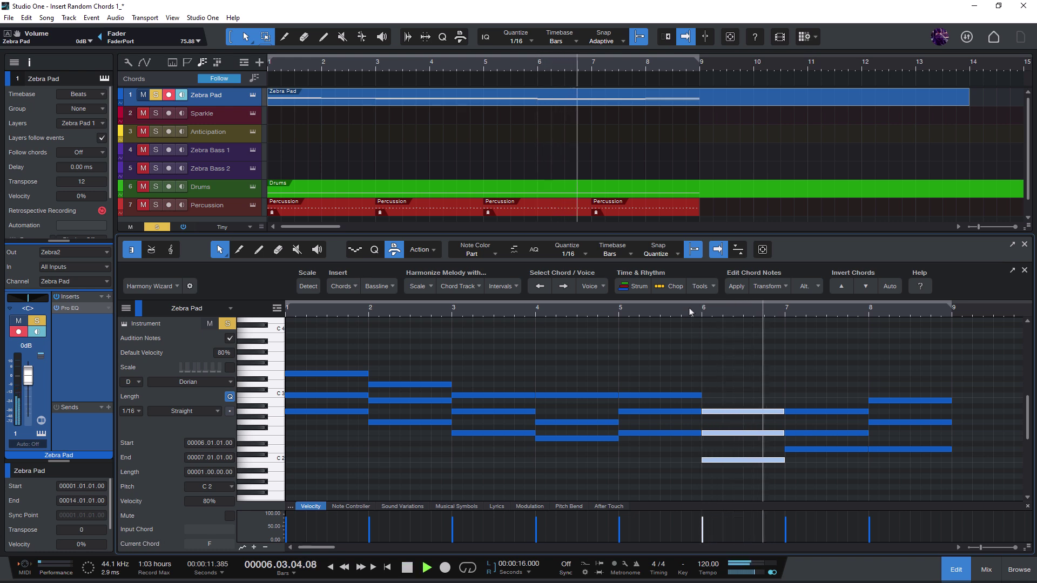
key(space)
double_click(618, 312)
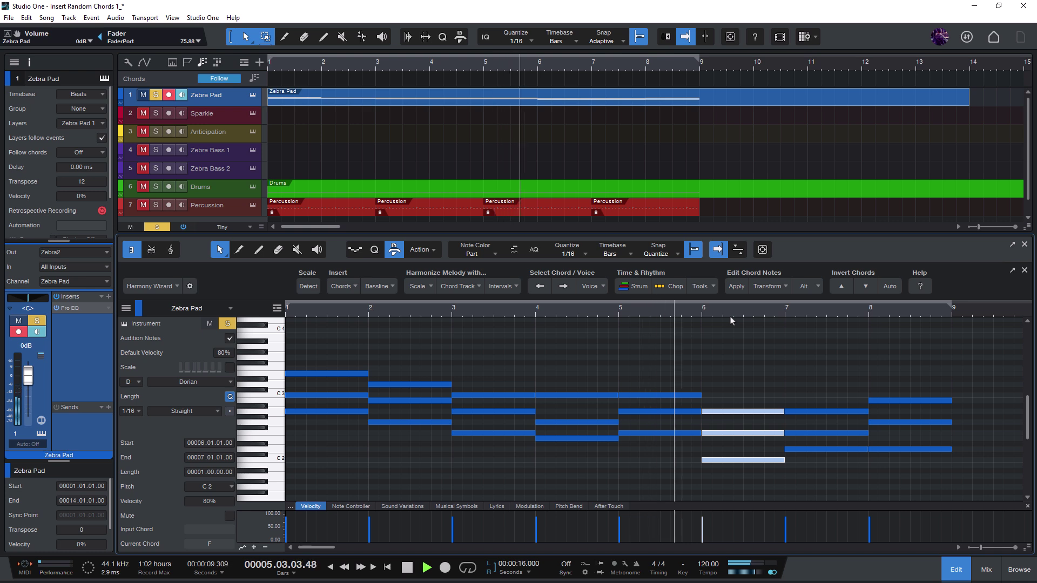
key(space)
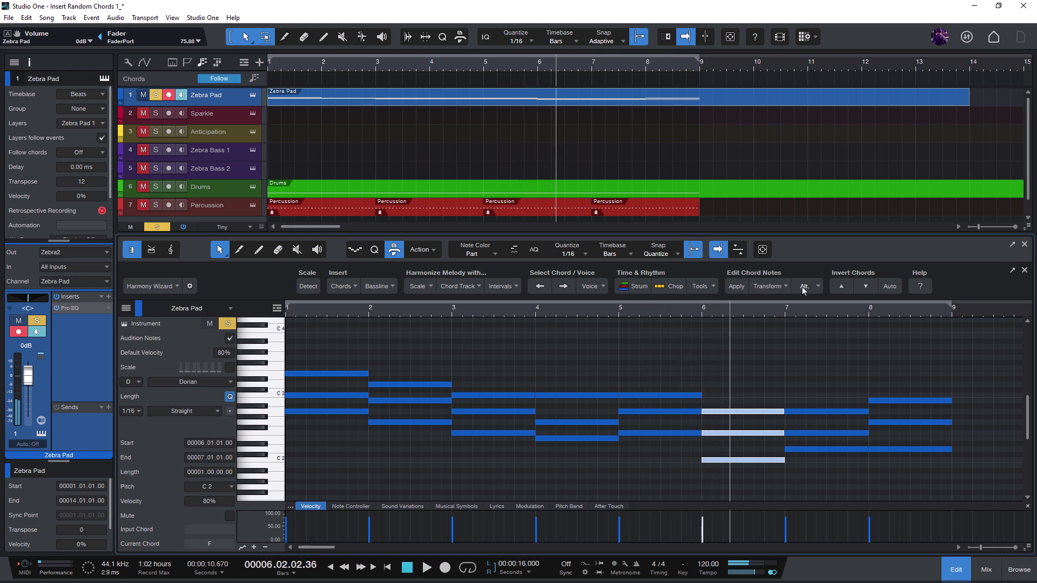
Swap the bar 6 chord for another random alternative and play the progression through it
click(803, 290)
click(803, 338)
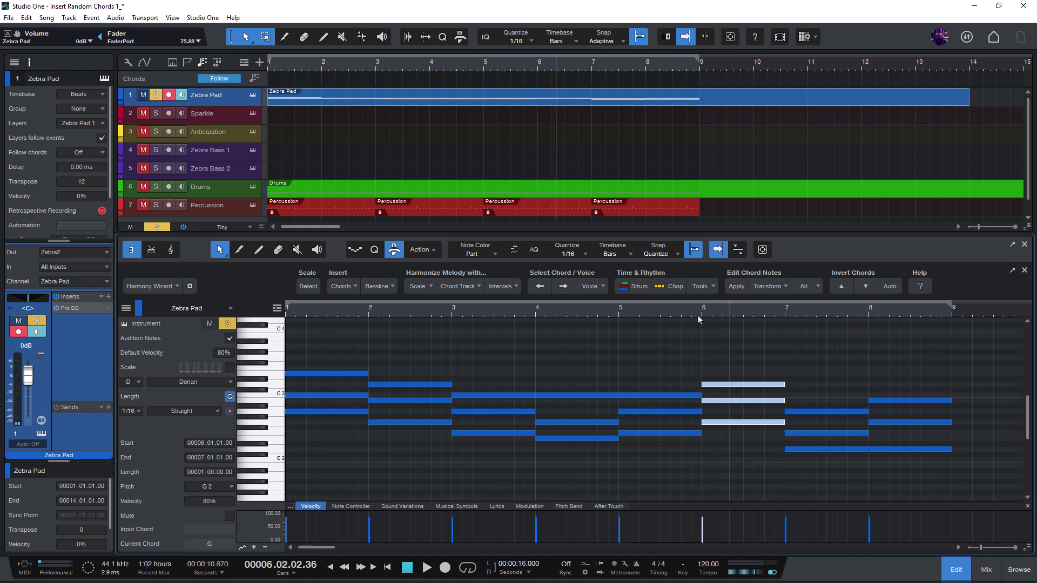
key(space)
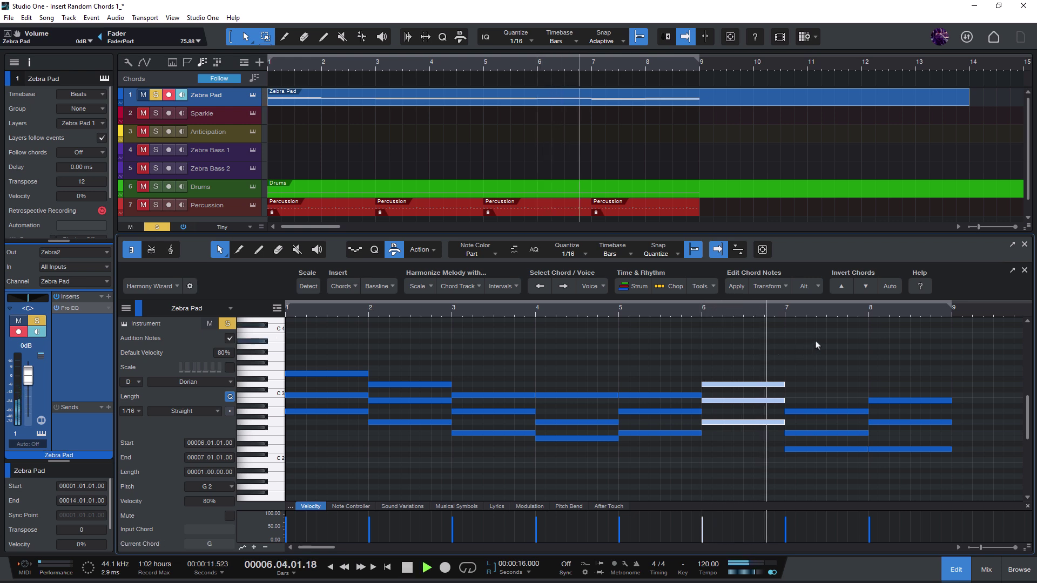
key(space)
click(821, 335)
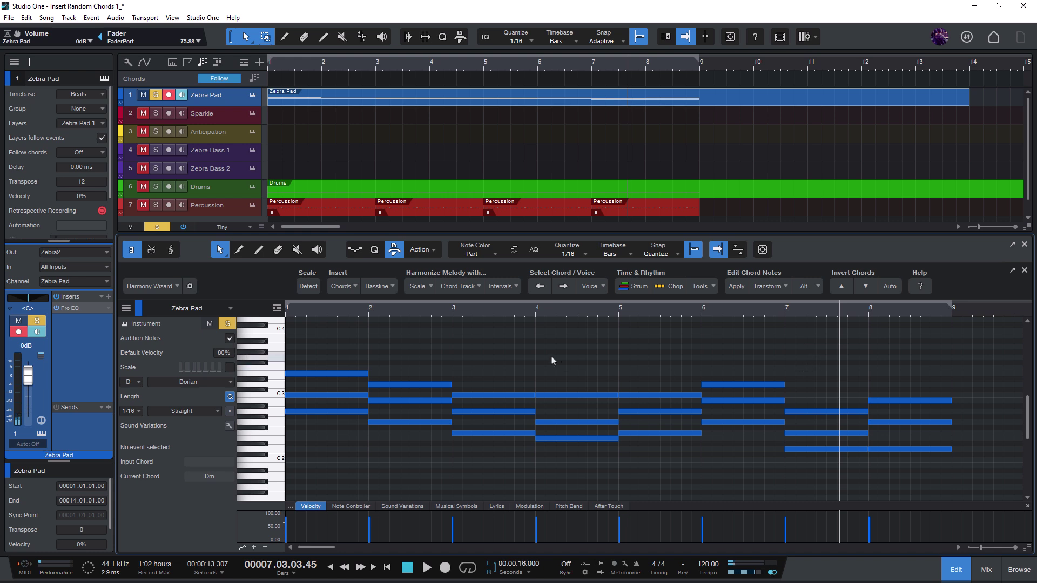
Select all notes of the bar 6 chord and replace it with an alternative chord that keeps the highest note
scroll(712, 379, down, 1)
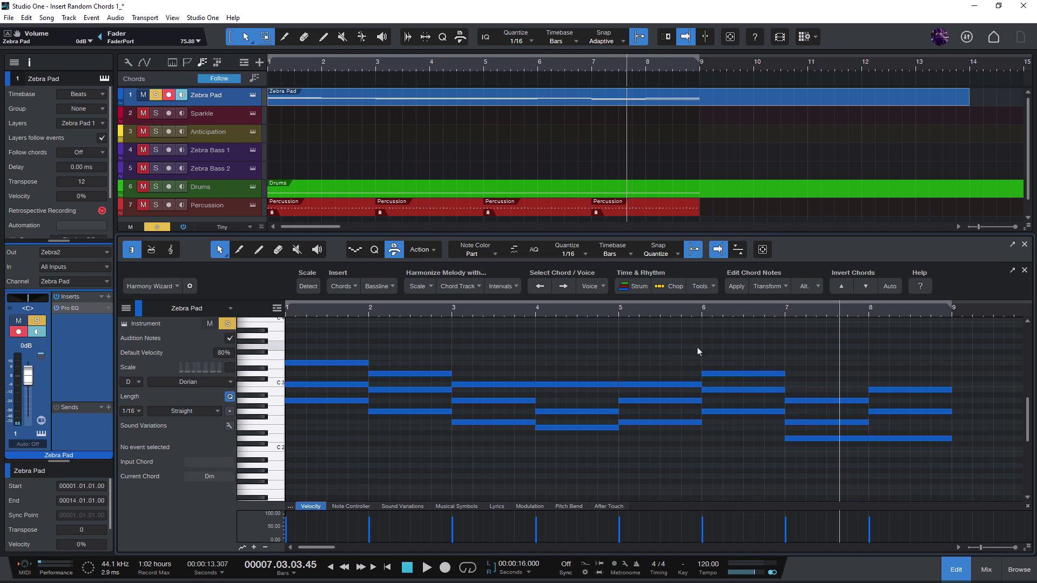
scroll(700, 354, up, 1)
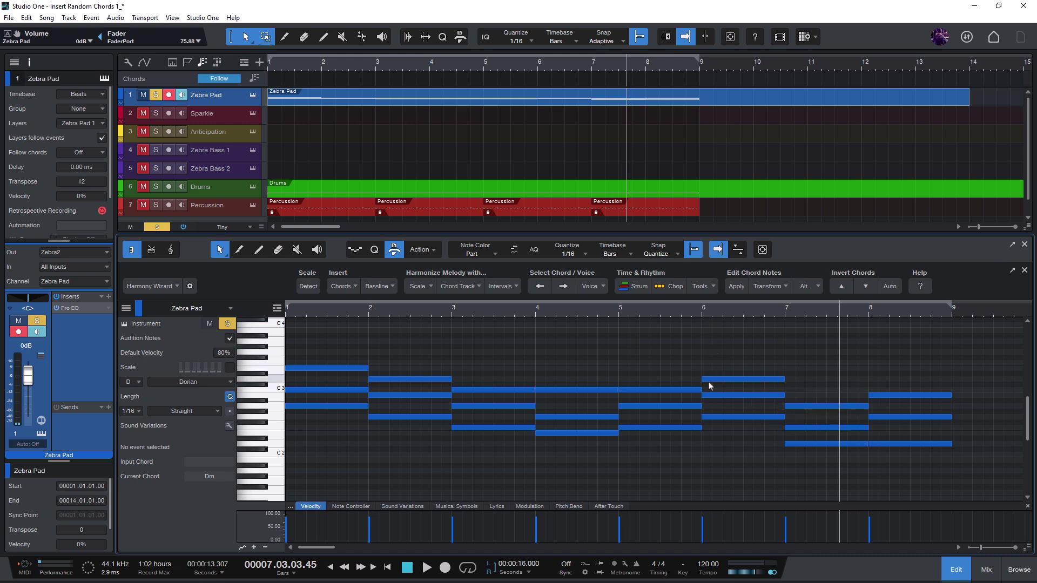
click(765, 380)
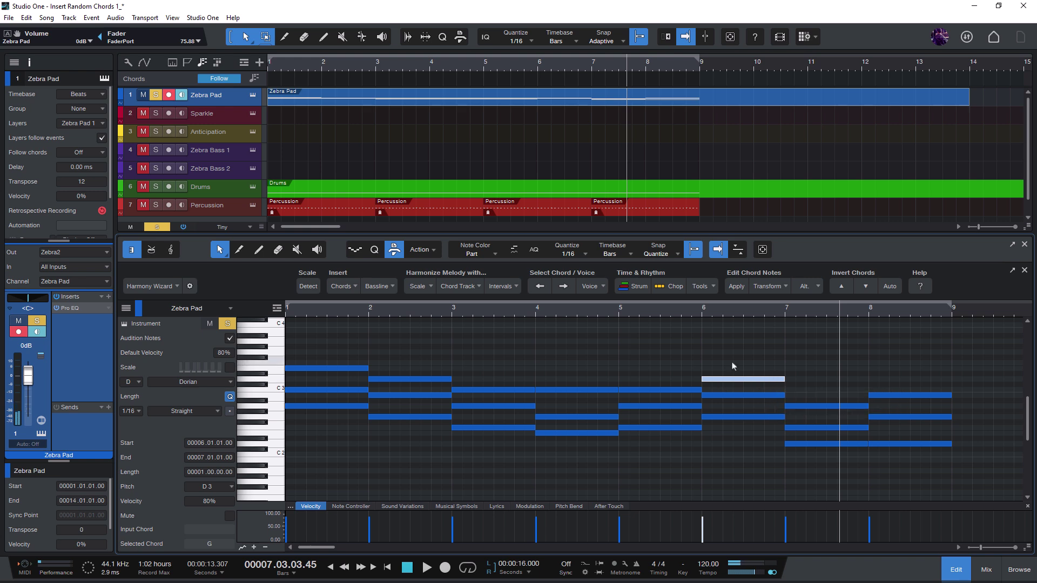
drag(733, 361, 757, 455)
click(805, 287)
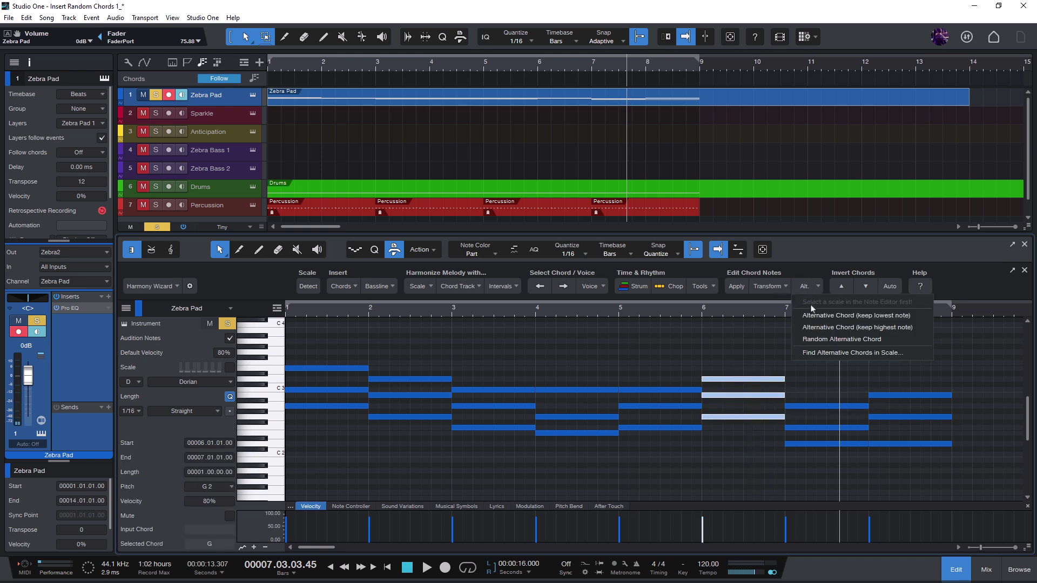
click(886, 328)
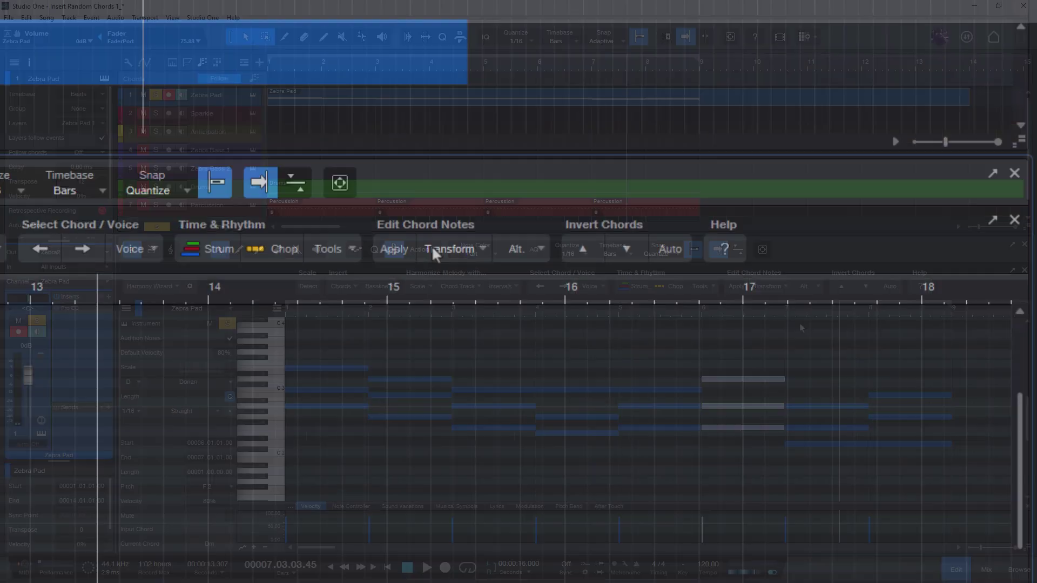
click(762, 287)
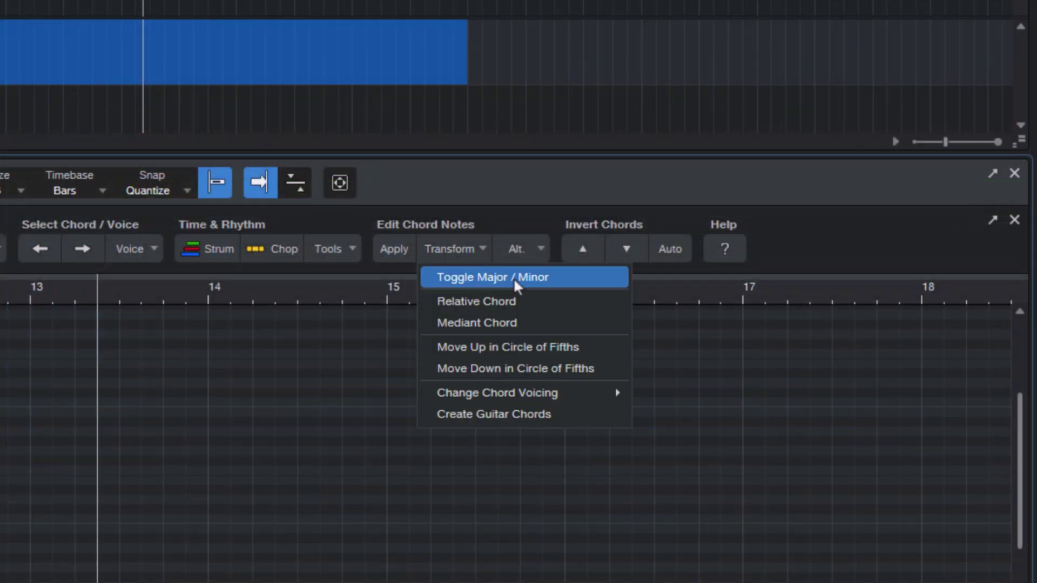
mouse_move(469, 396)
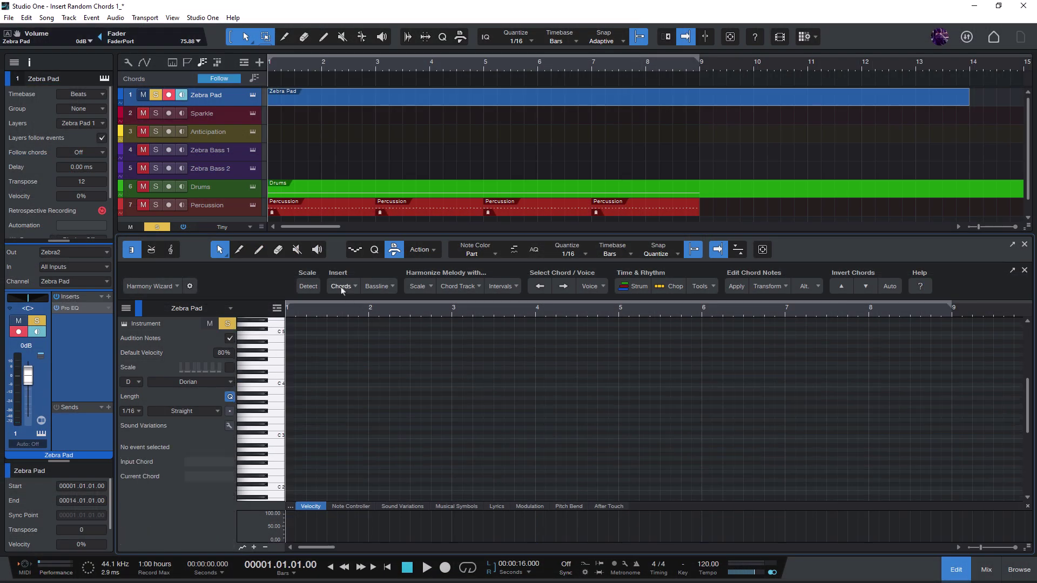
Insert 8 random D Dorian triads into the empty Zebra Pad part and play them back
click(341, 287)
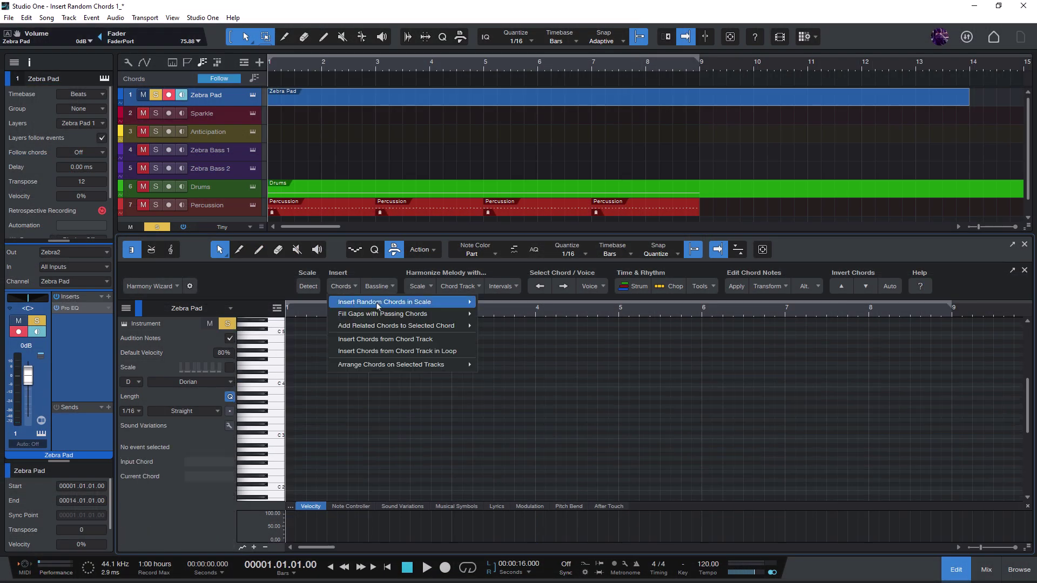
mouse_move(378, 302)
click(515, 331)
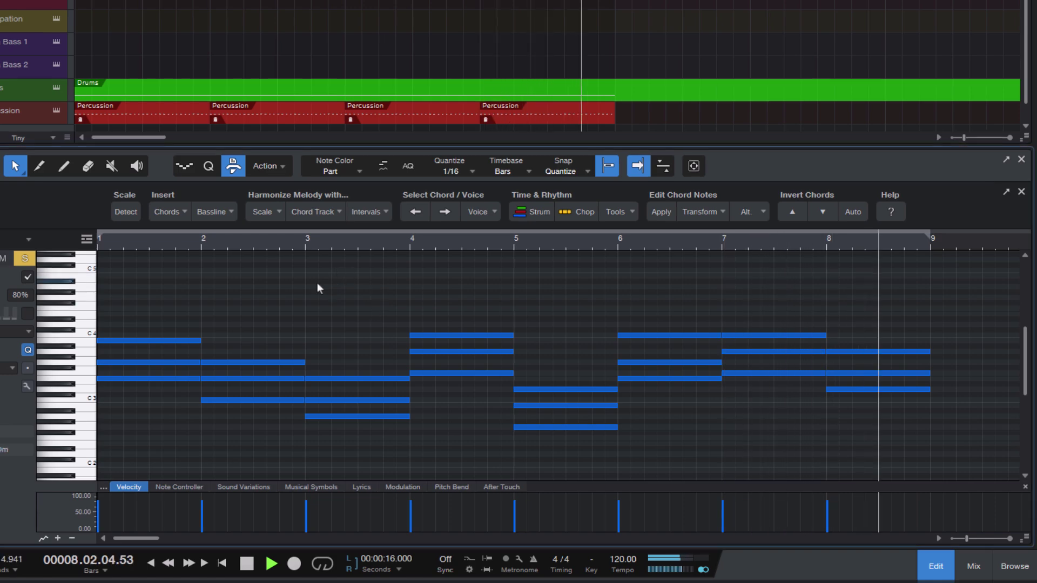
key(space)
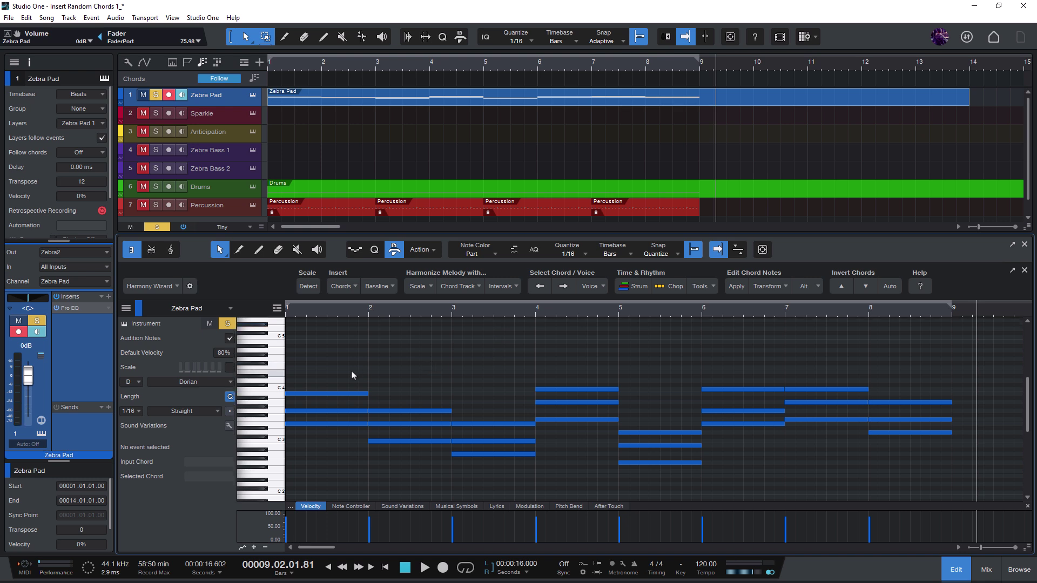
Copy the Zebra Pad chord part onto the Sparkle and Anticipation tracks
scroll(365, 374, down, 3)
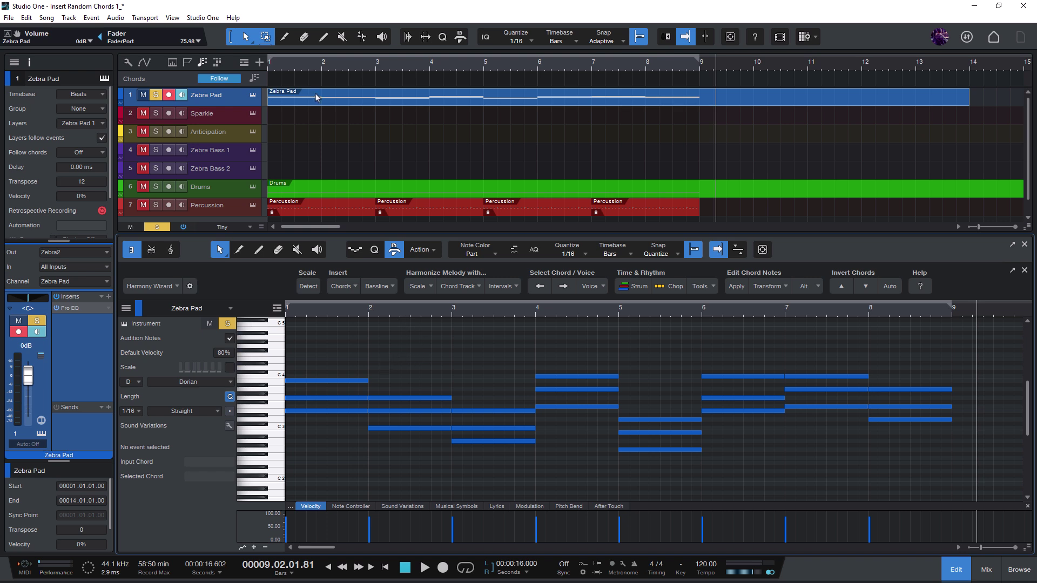
drag(309, 104, 301, 129)
click(157, 132)
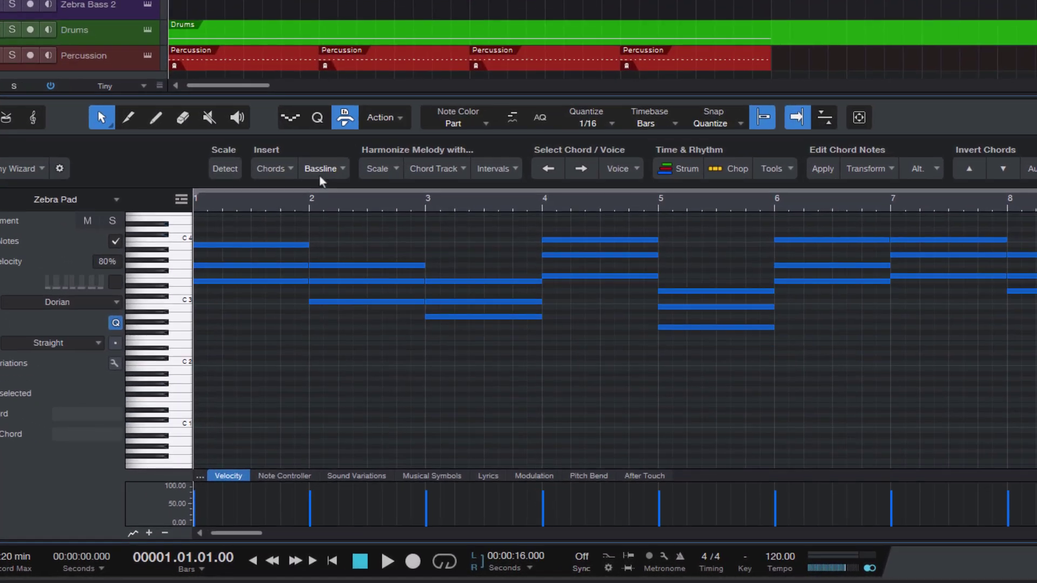
Try adding a bassline created from the selected notes to the Zebra Pad part and play it soloed
click(377, 286)
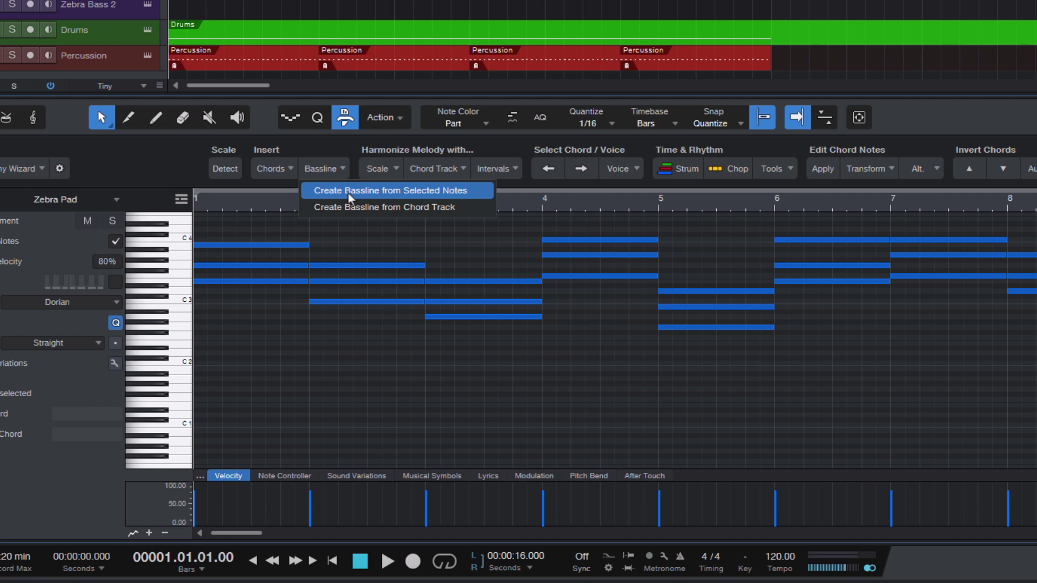
click(348, 192)
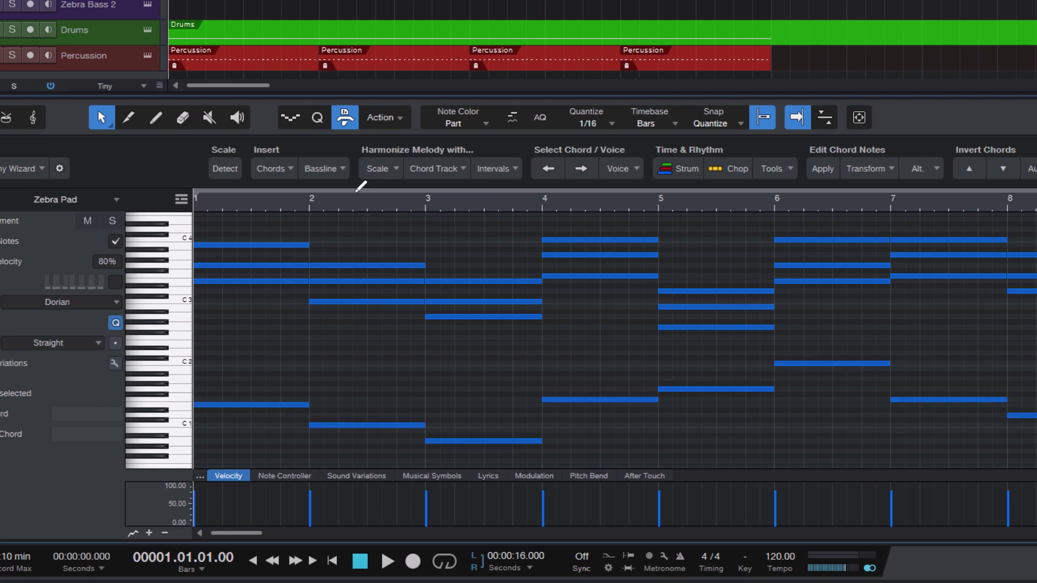
key(s)
key(space)
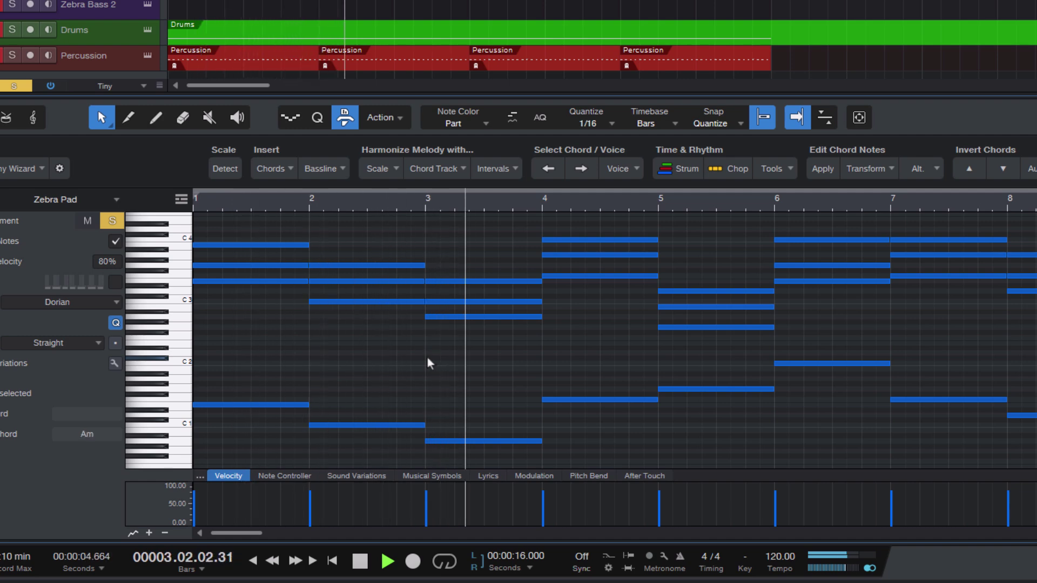
key(space)
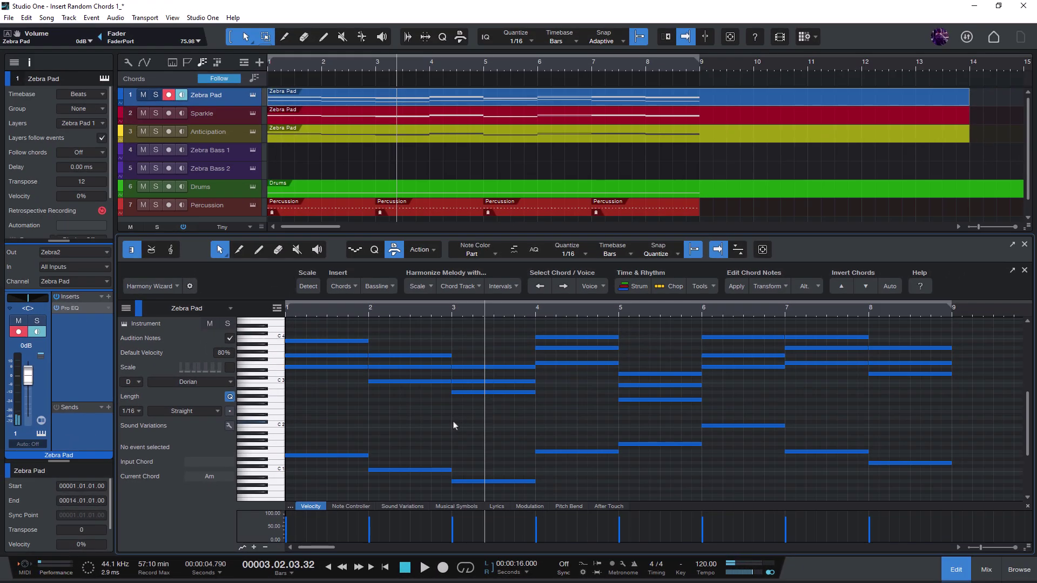
Show the Chord Track in the note editor and extract the Zebra Pad part's chords to the Chord Track
click(277, 307)
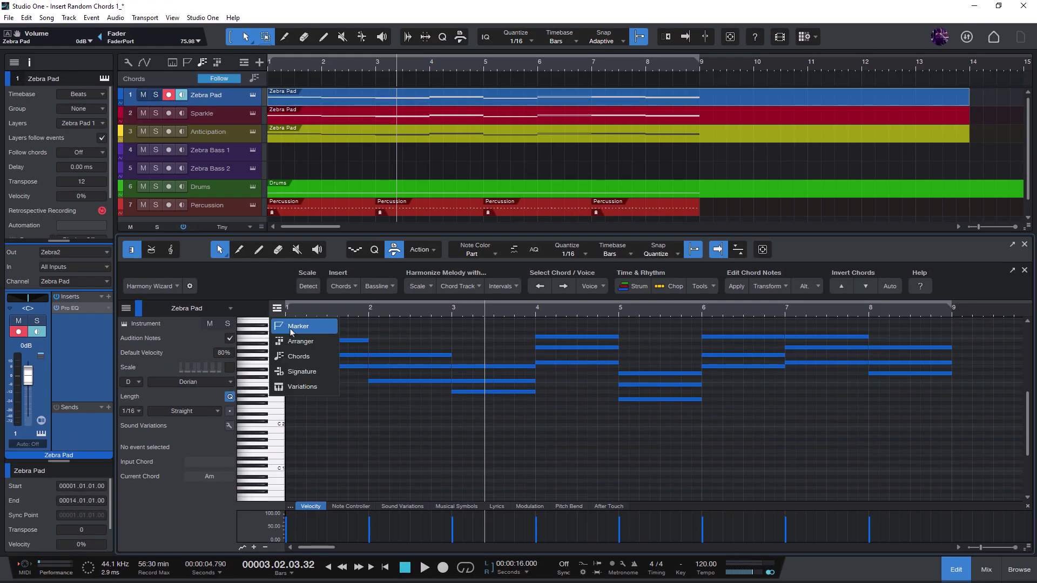
click(309, 359)
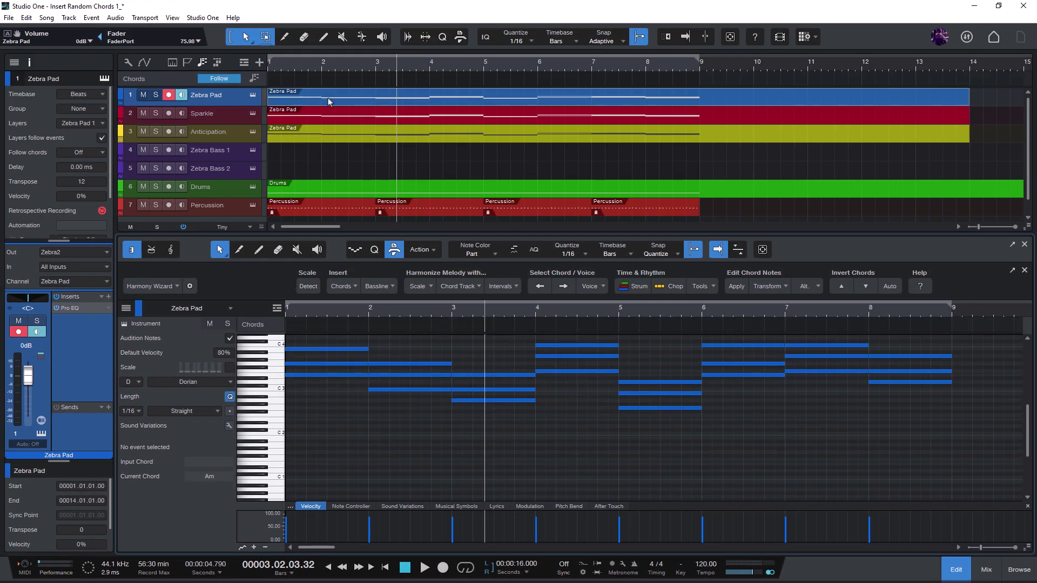
drag(328, 96, 332, 81)
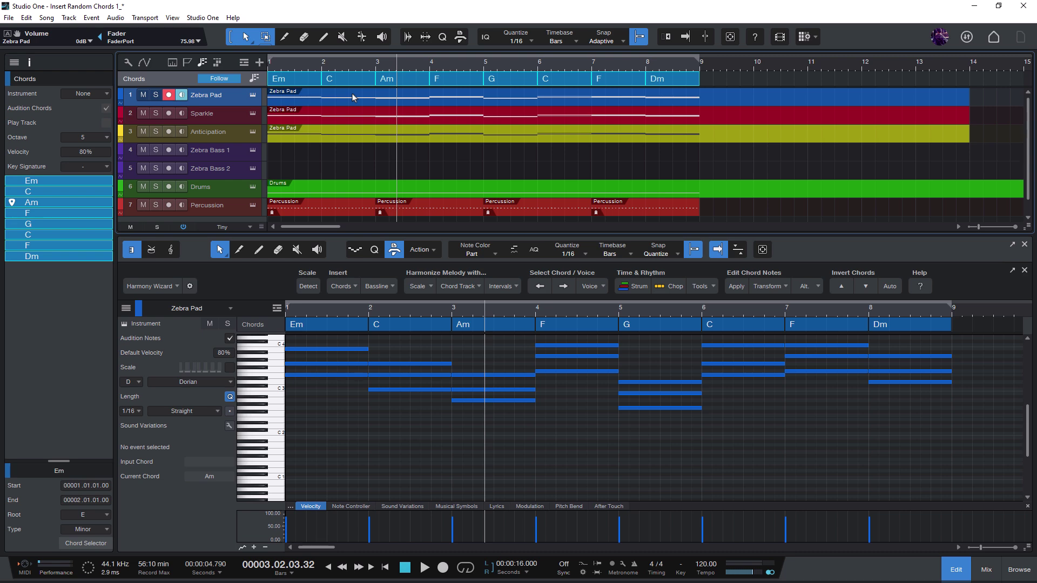
Create a part from bar 1 to bar 9 on Zebra Bass 1 and fill it with a bassline from the Chord Track
double_click(293, 161)
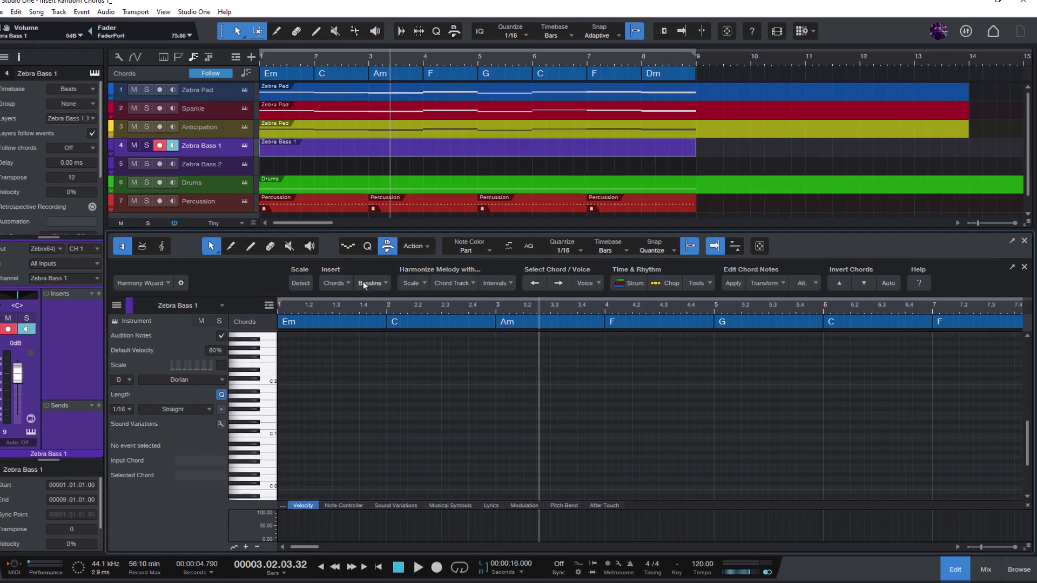
click(377, 286)
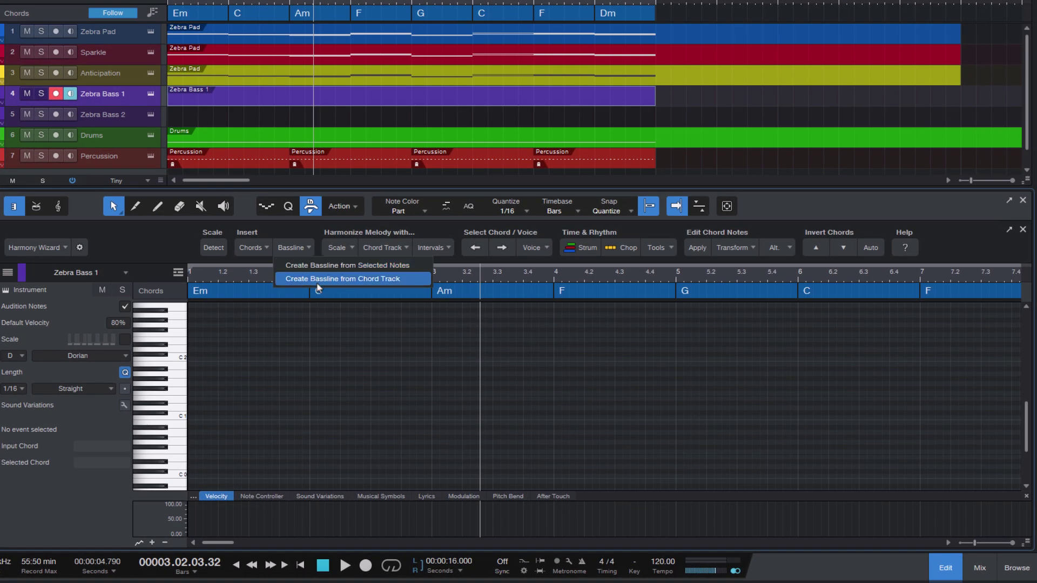
click(318, 279)
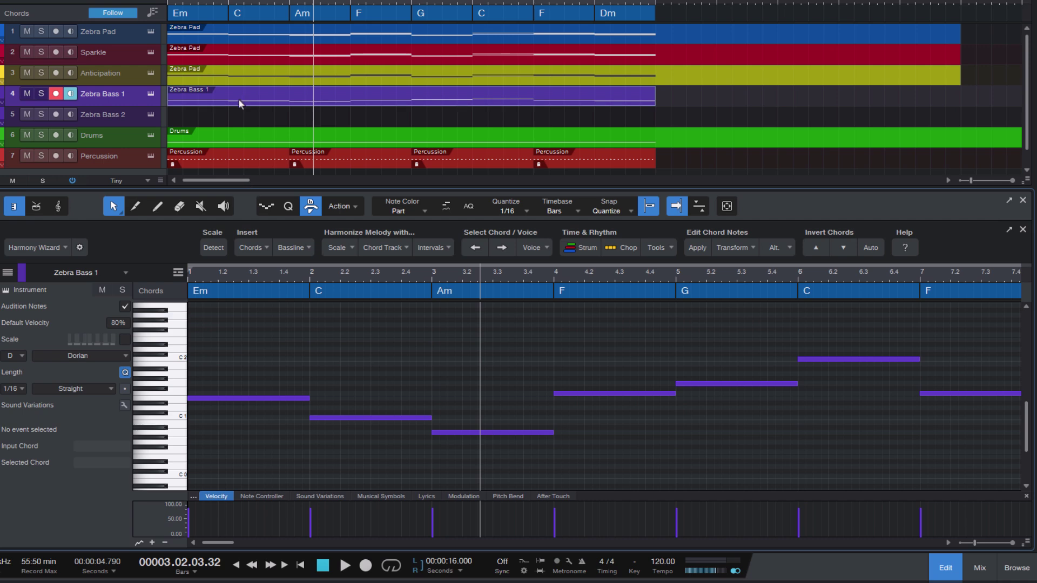
Copy the Zebra Bass 1 part onto the Zebra Bass 2 track and play the arrangement from the start
drag(238, 105, 238, 115)
click(295, 565)
scroll(359, 360, down, 3)
key(space)
Examine the notes of the Zebra Pad and Zebra Bass 1 parts in the note editor during playback
scroll(359, 362, down, 1)
click(301, 36)
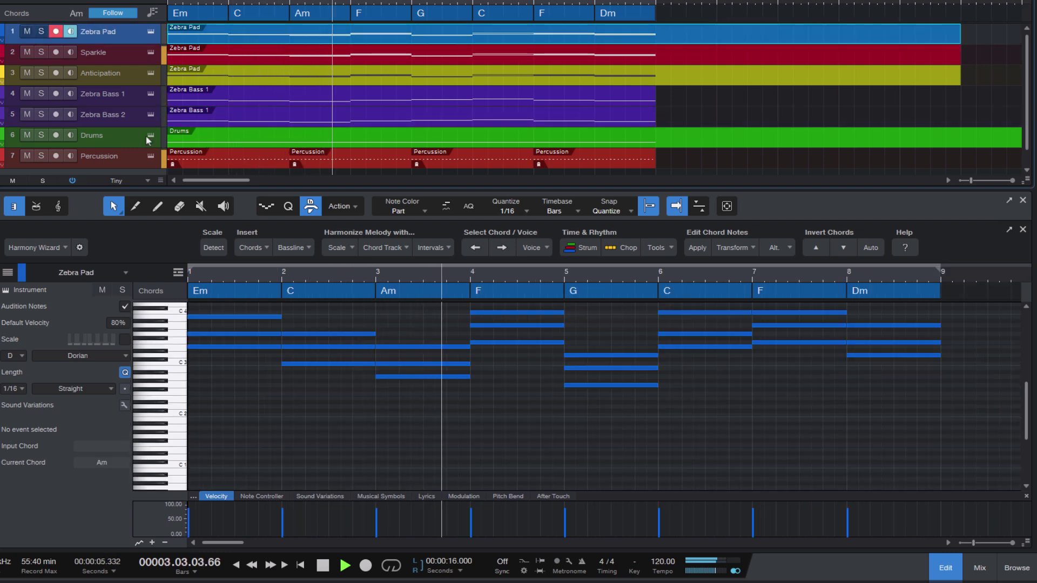
click(127, 103)
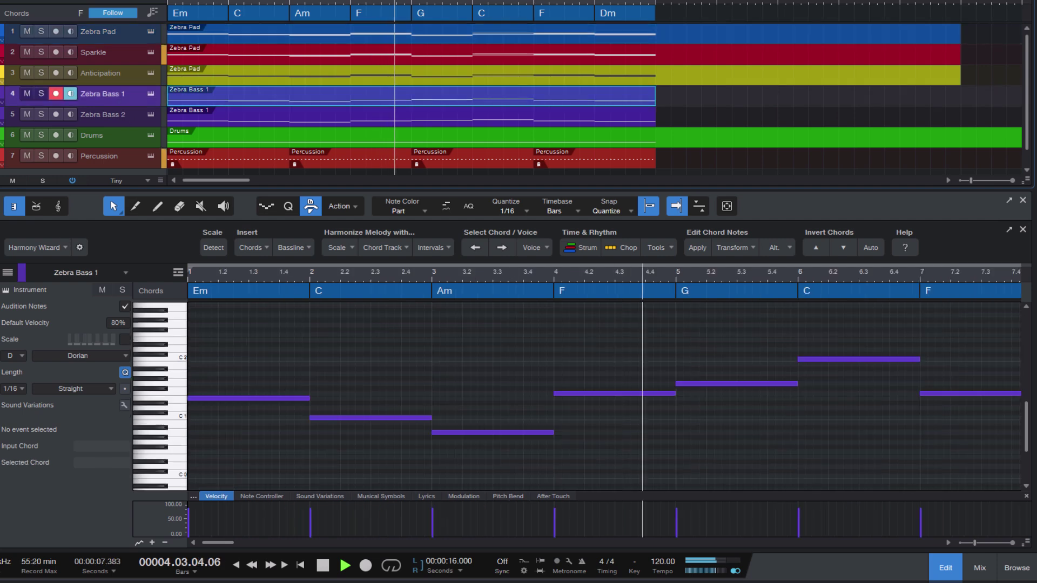
click(125, 40)
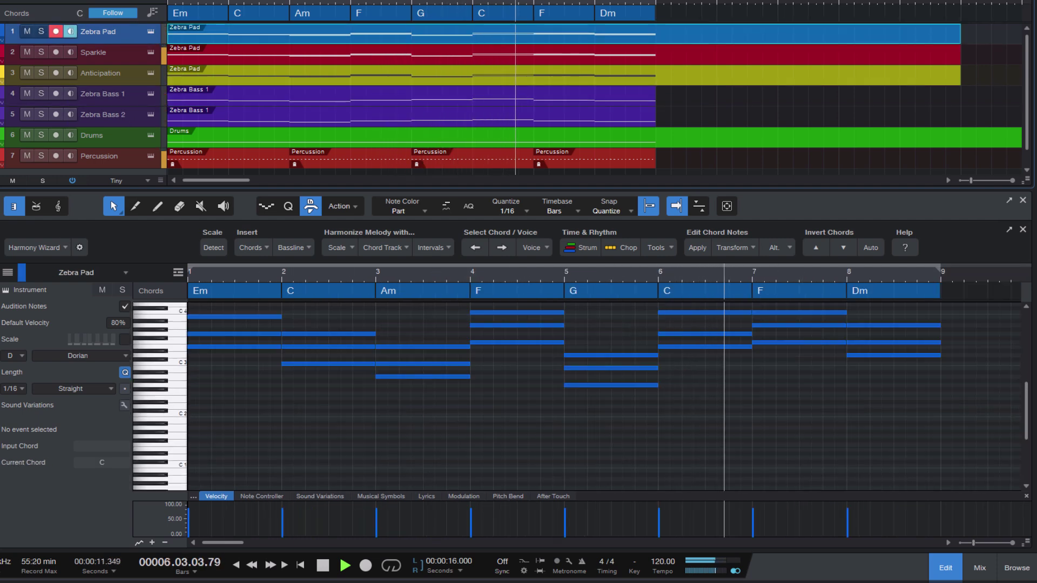
scroll(413, 423, up, 3)
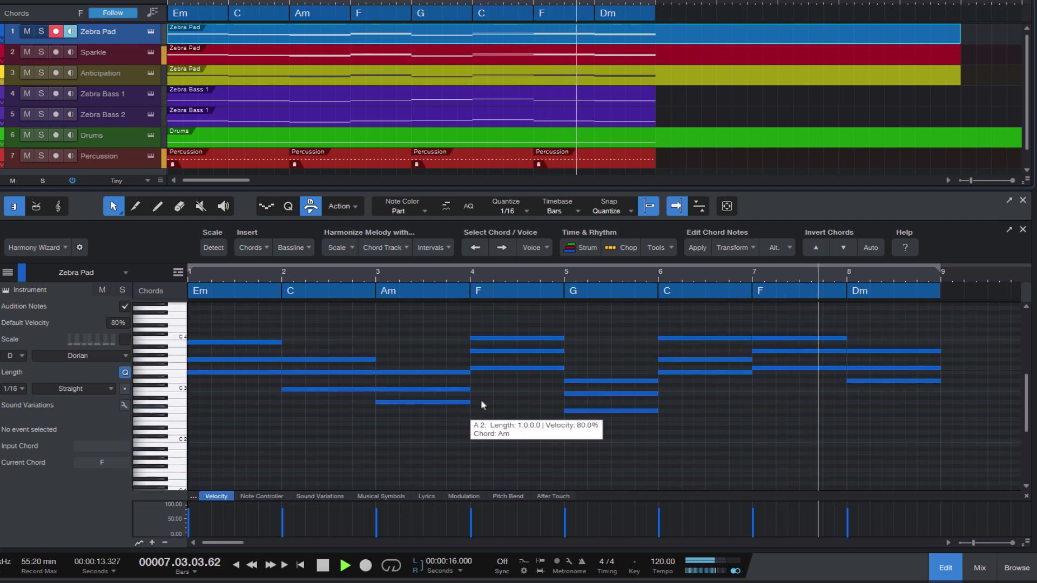
Chop the Zebra Bass 1 bassline using a random pattern with 1/8 and 1/4 step lengths
key(e)
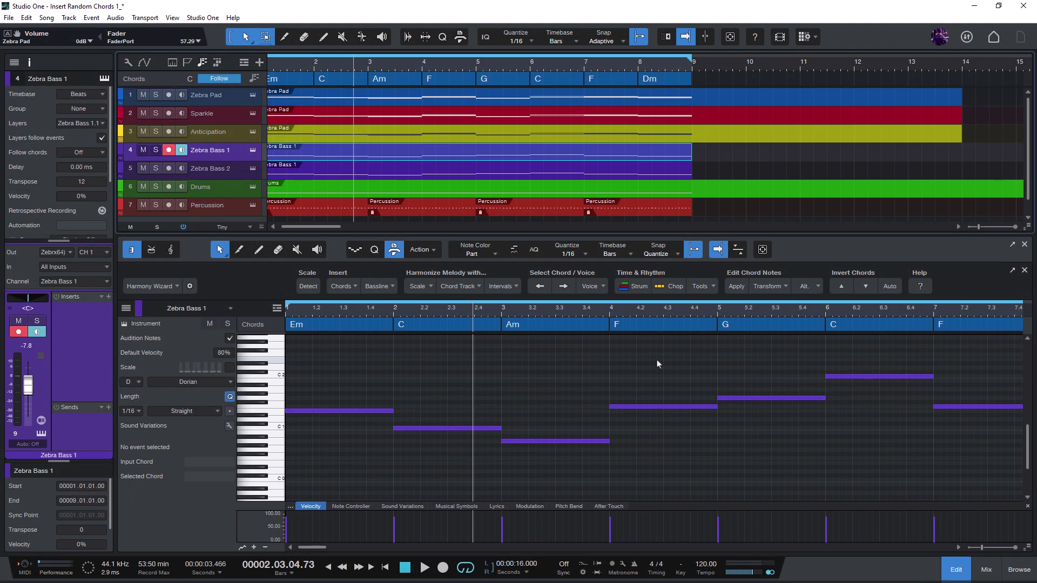
key(w)
click(675, 286)
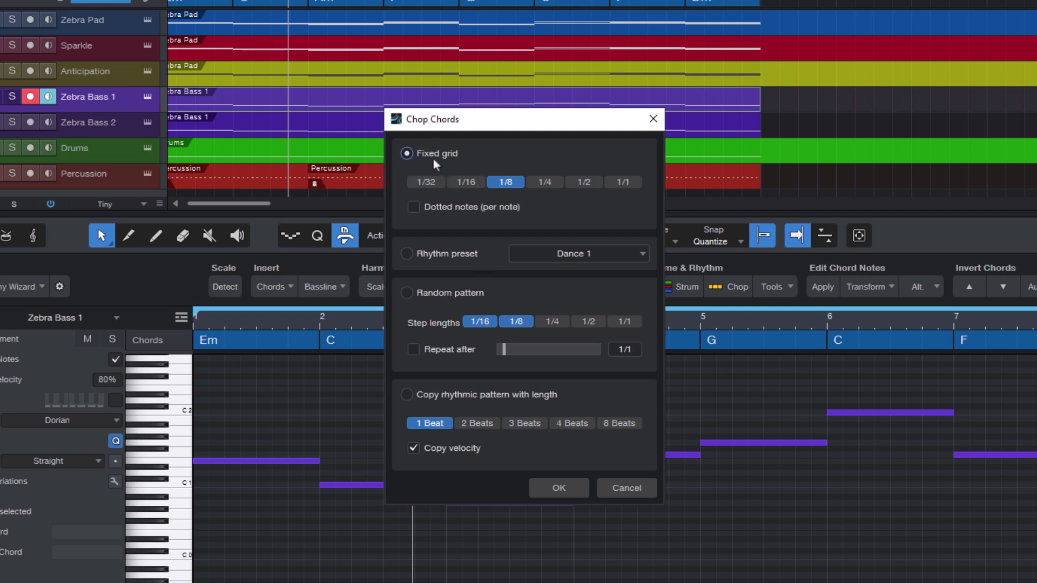
click(543, 252)
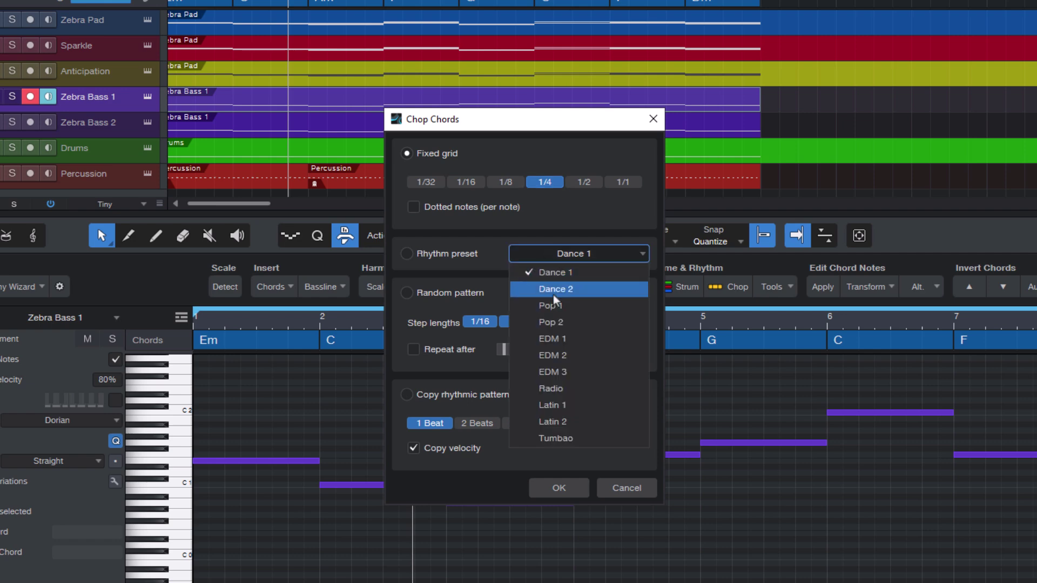
click(557, 255)
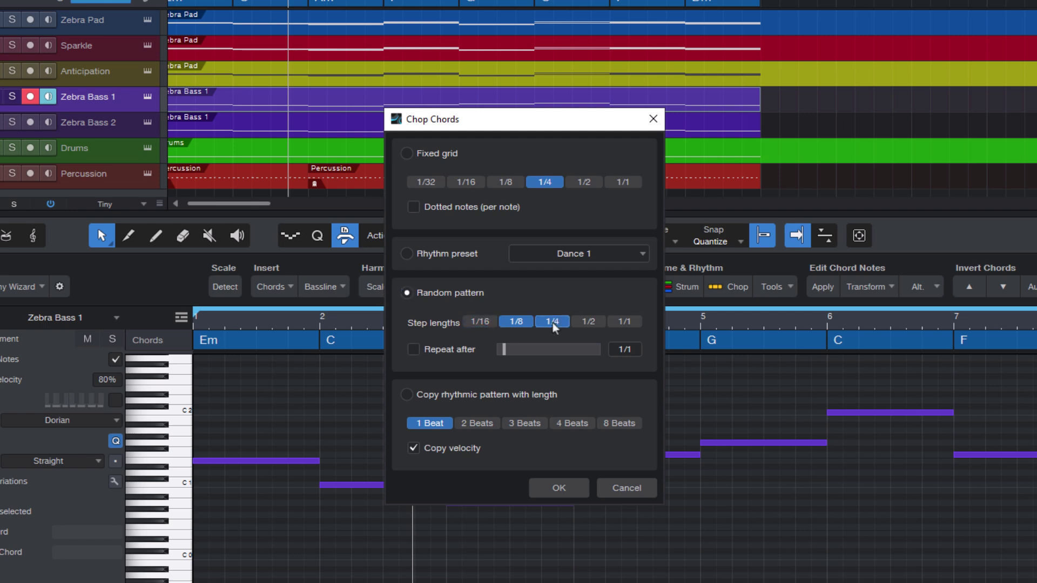
click(553, 487)
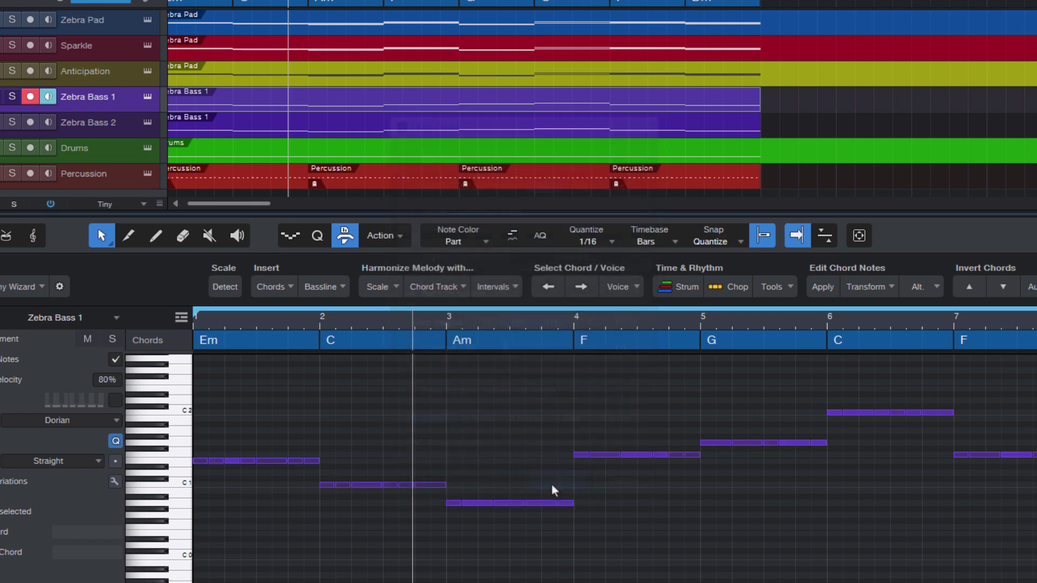